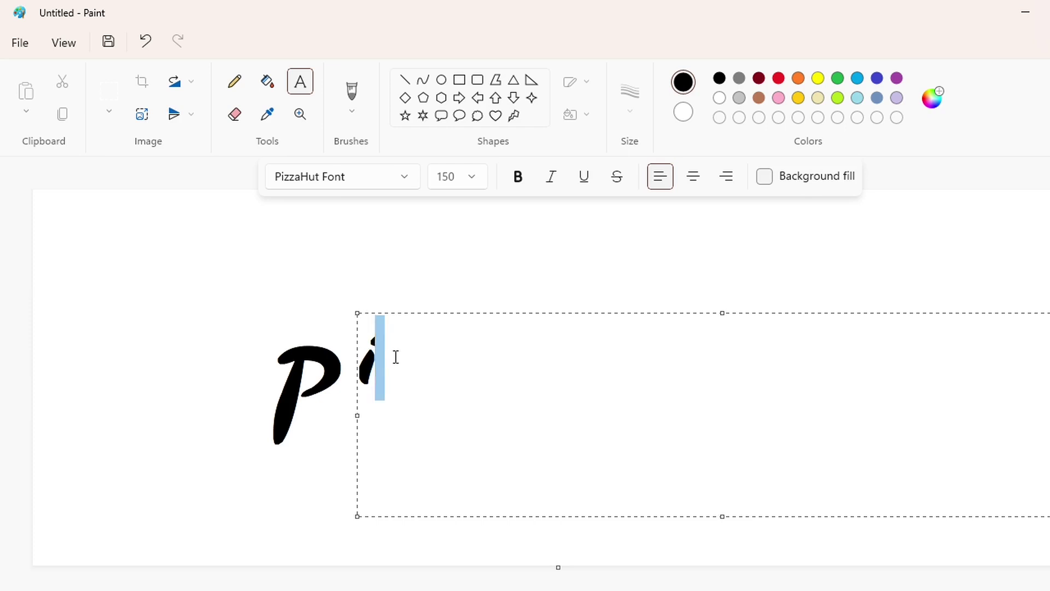
# Set the font size of the selected letter i to 180
pyautogui.click(471, 177)
pyautogui.write('2')
pyautogui.write('180')
pyautogui.press('Return')
pyautogui.click(434, 352)
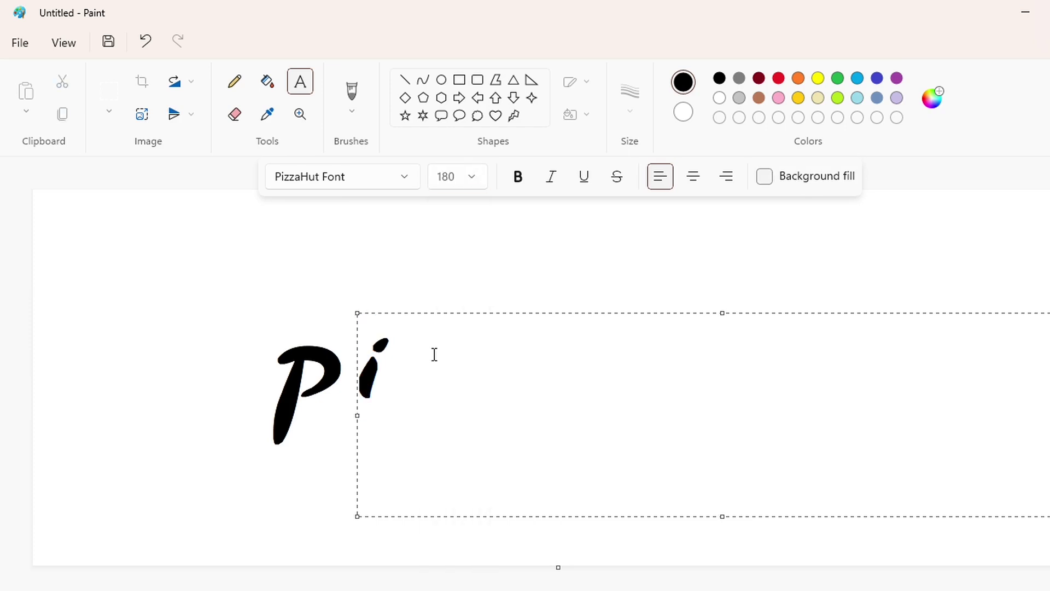
# Undo the placed i and add a new letter "i" just after the P, with its text box shifted lower
pyautogui.click(331, 341)
pyautogui.hotkey('ctrl', 'z')
pyautogui.click(385, 363)
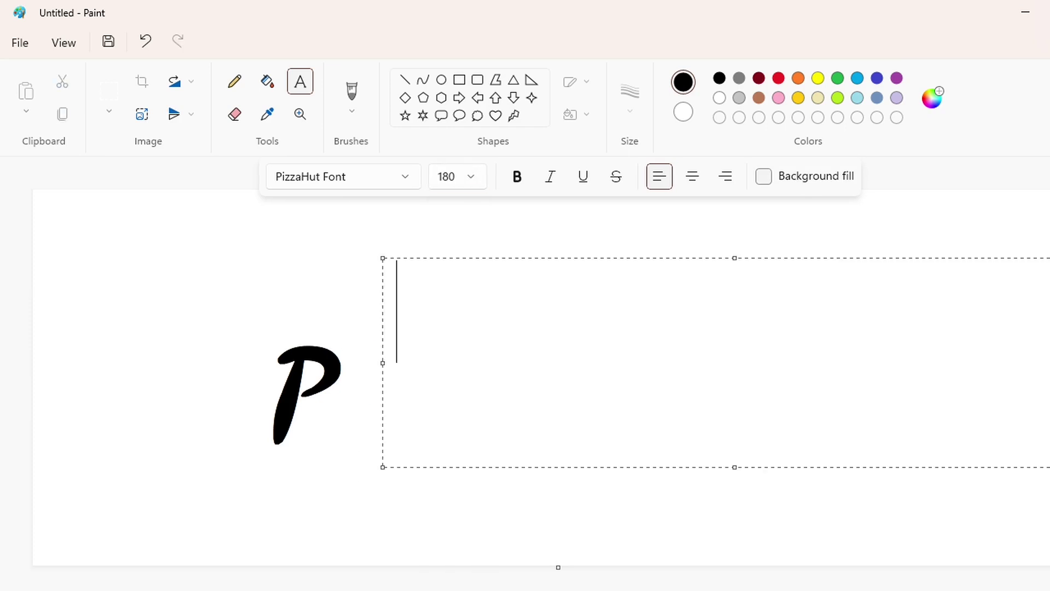
pyautogui.write('i')
pyautogui.moveTo(384, 257); pyautogui.dragTo(365, 322)
# Add the letter "z" after the i and move it down level with the other letters
pyautogui.click(421, 373)
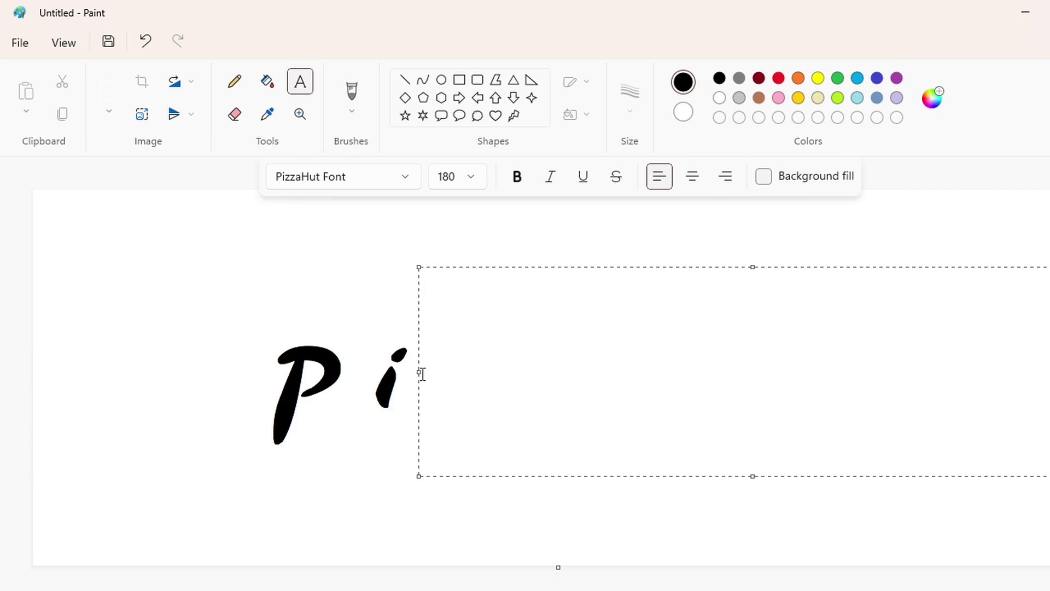
pyautogui.write('z')
pyautogui.moveTo(419, 267); pyautogui.dragTo(428, 313)
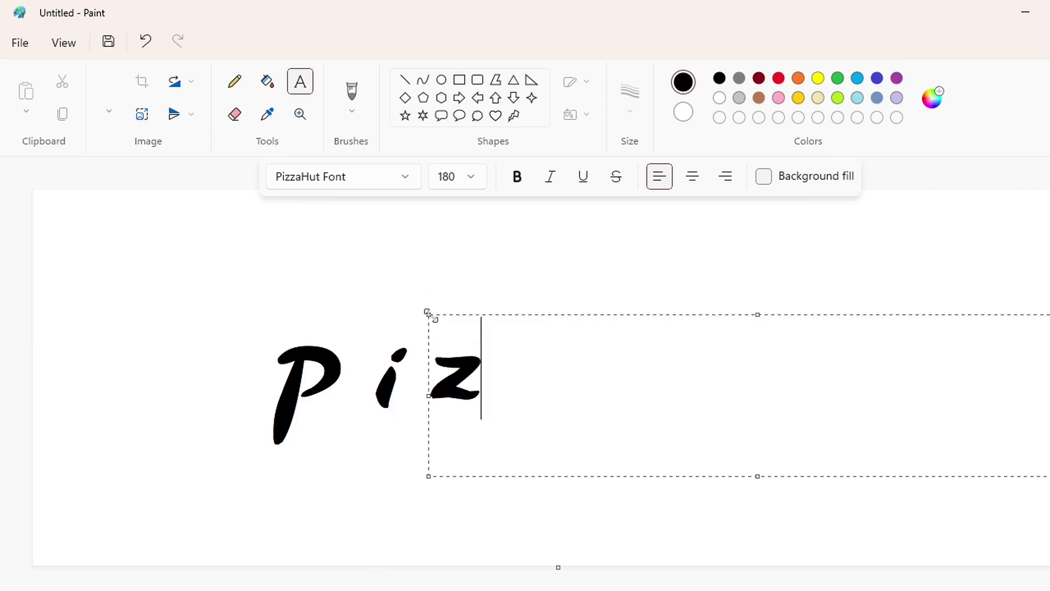
pyautogui.click(361, 331)
# Add a second letter "z" at font size 190 after the first z and align it with the word
pyautogui.click(504, 369)
pyautogui.write('190')
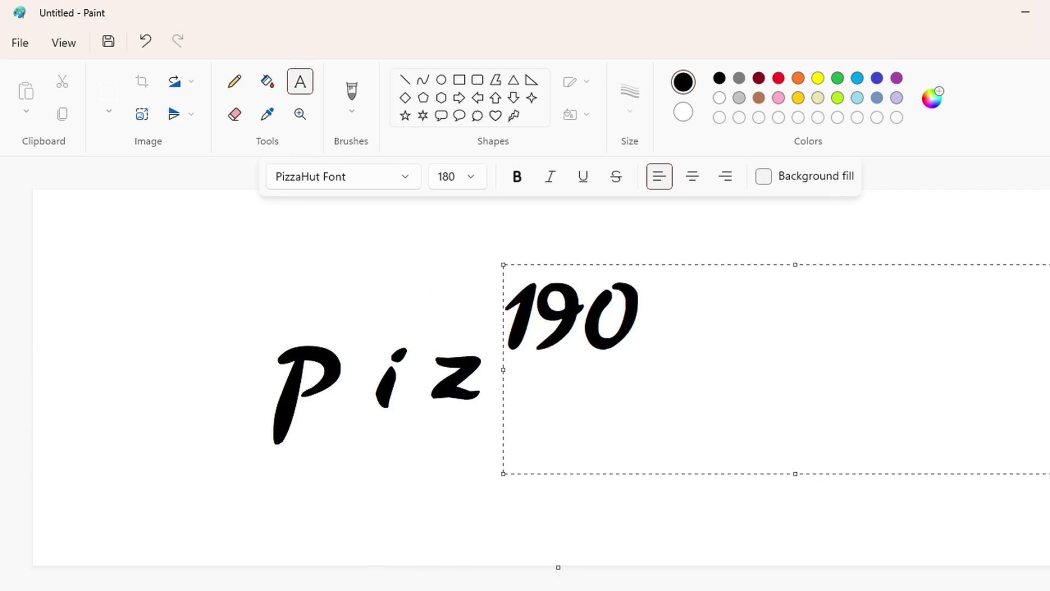
pyautogui.press('BackSpace')
pyautogui.press('BackSpace')
pyautogui.press('BackSpace')
pyautogui.click(461, 181)
pyautogui.write('190')
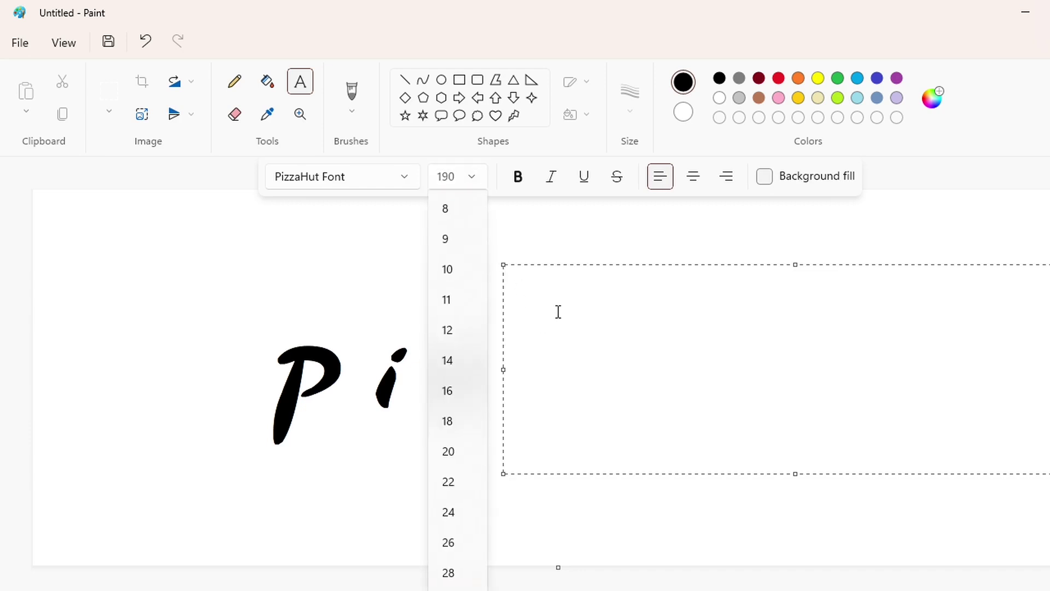
pyautogui.write('z')
pyautogui.moveTo(548, 295); pyautogui.dragTo(501, 326)
pyautogui.click(502, 248)
pyautogui.moveTo(503, 265); pyautogui.dragTo(501, 309)
# Try font size 170 on the second z, and set it to 180
pyautogui.click(471, 177)
pyautogui.write('170')
pyautogui.press('Return')
pyautogui.click(473, 177)
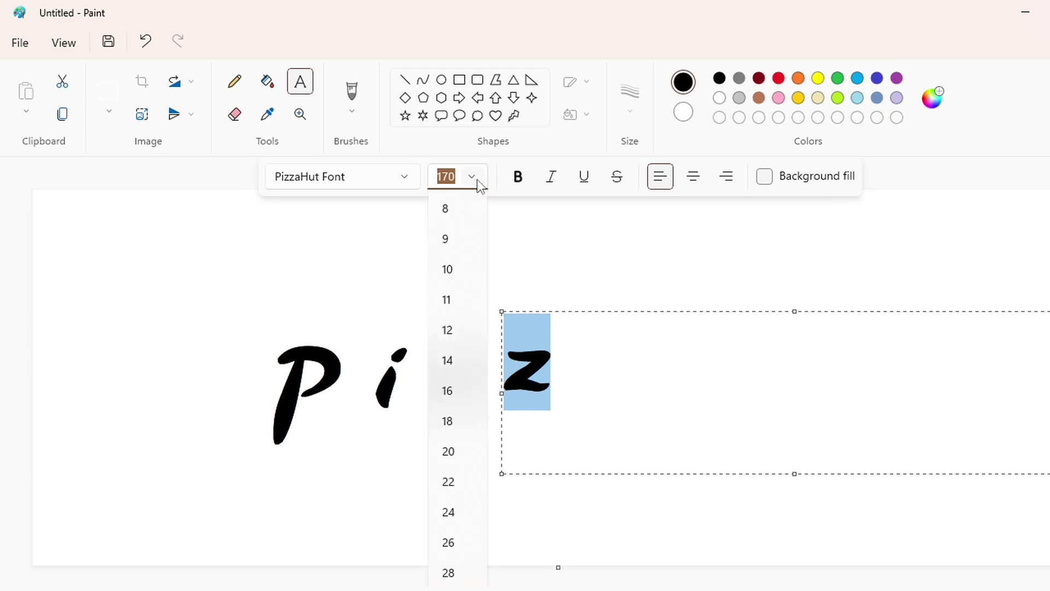
pyautogui.write('180')
pyautogui.press('Return')
pyautogui.press('Right')
pyautogui.write('a')
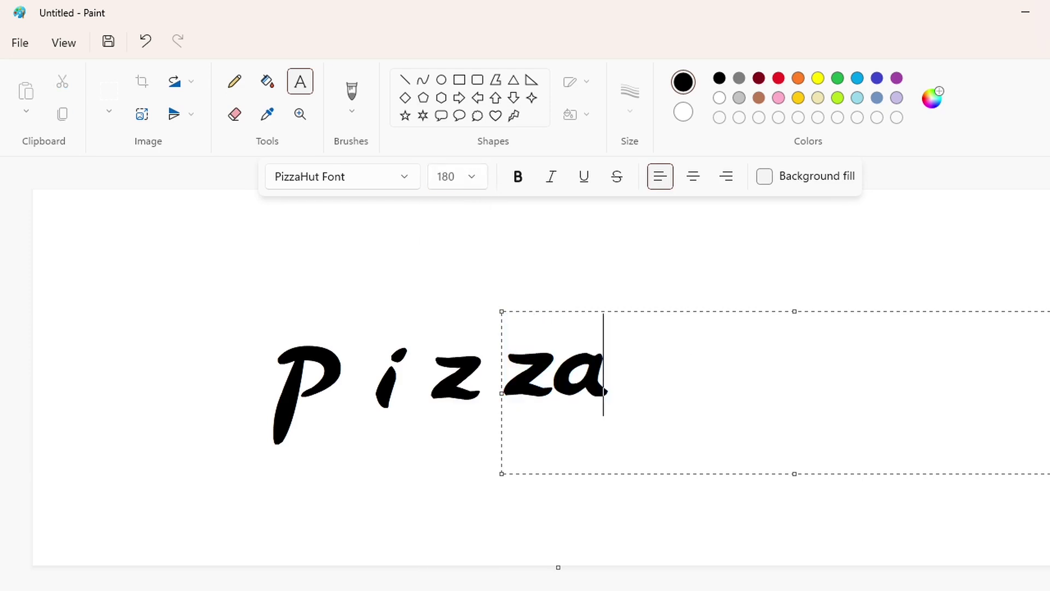
pyautogui.press('BackSpace')
# Add the letter "a" at font size 160 directly after the second z, aligned with the rest of the word
pyautogui.click(436, 304)
pyautogui.click(570, 261)
pyautogui.click(472, 179)
pyautogui.write('160')
pyautogui.press('Return')
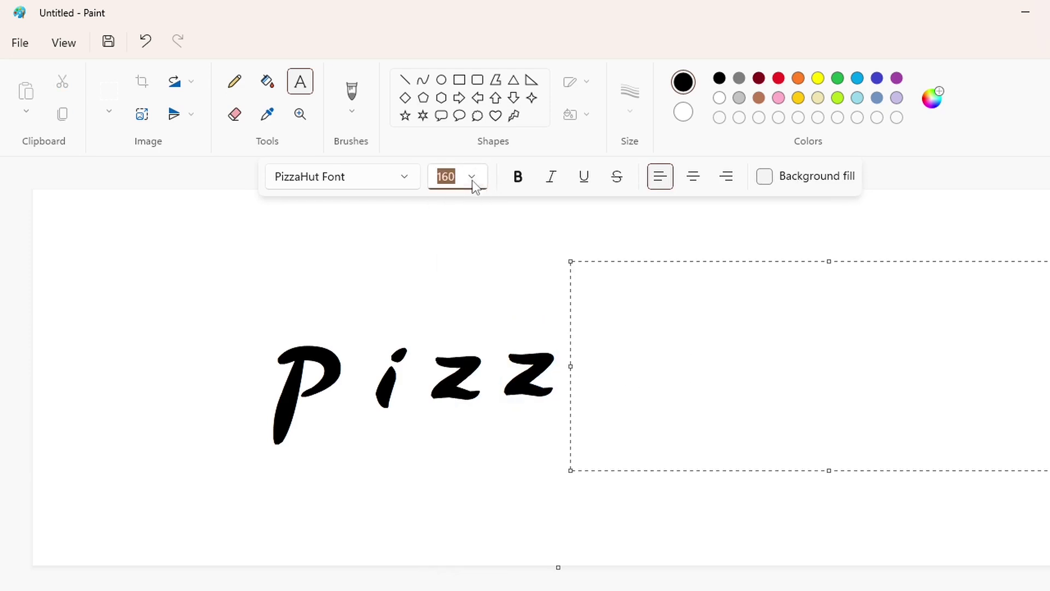
pyautogui.click(645, 364)
pyautogui.write('a')
pyautogui.moveTo(571, 261); pyautogui.dragTo(557, 315)
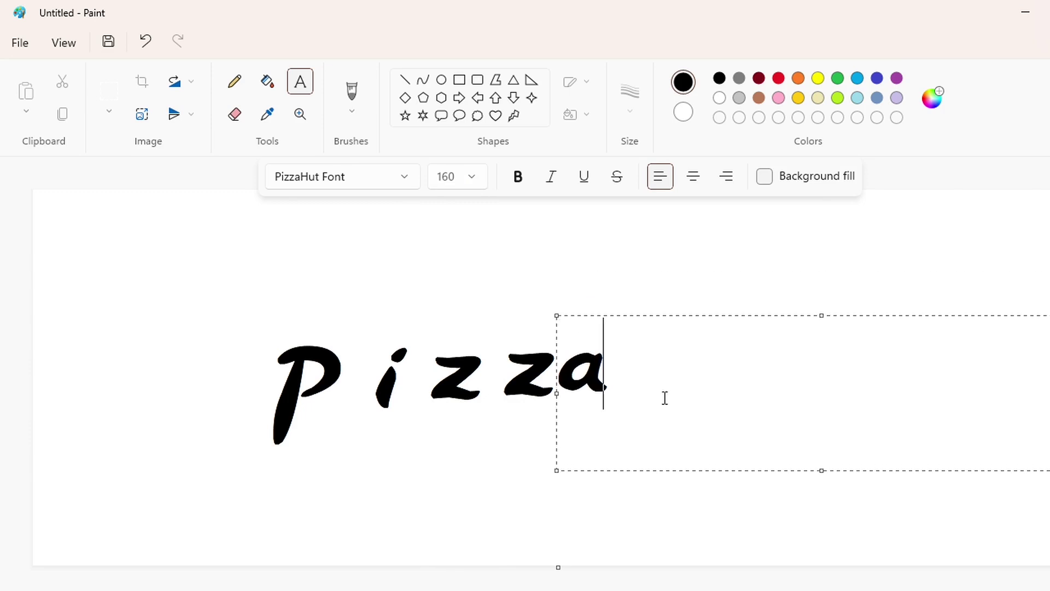
pyautogui.click(396, 307)
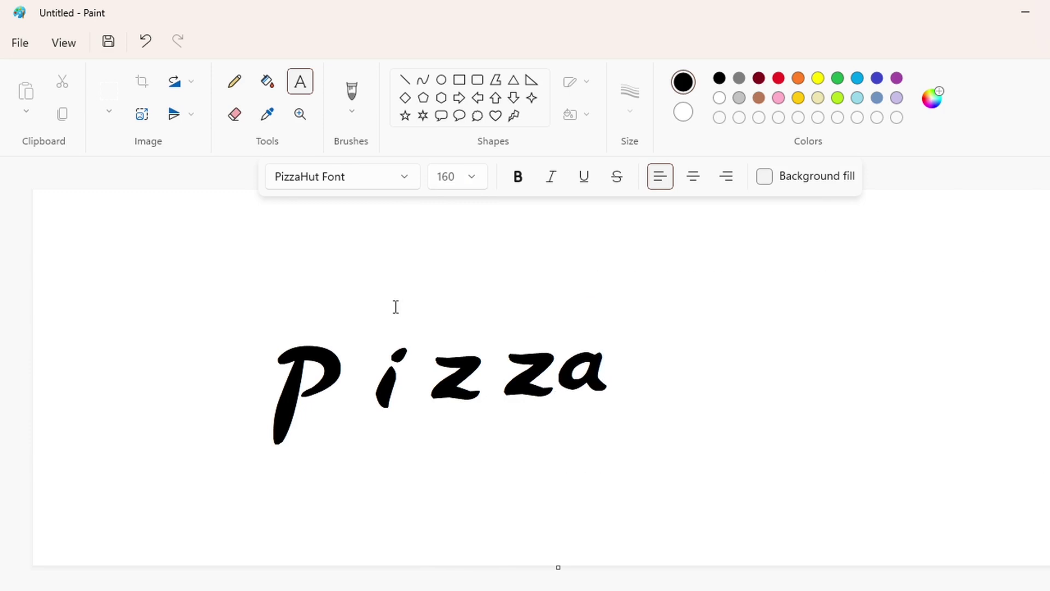
# Add a capital "H" at font size 200 below the word Pizza, leaving out the remaining letters of Hut
pyautogui.click(392, 517)
pyautogui.click(475, 176)
pyautogui.write('200')
pyautogui.press('Return')
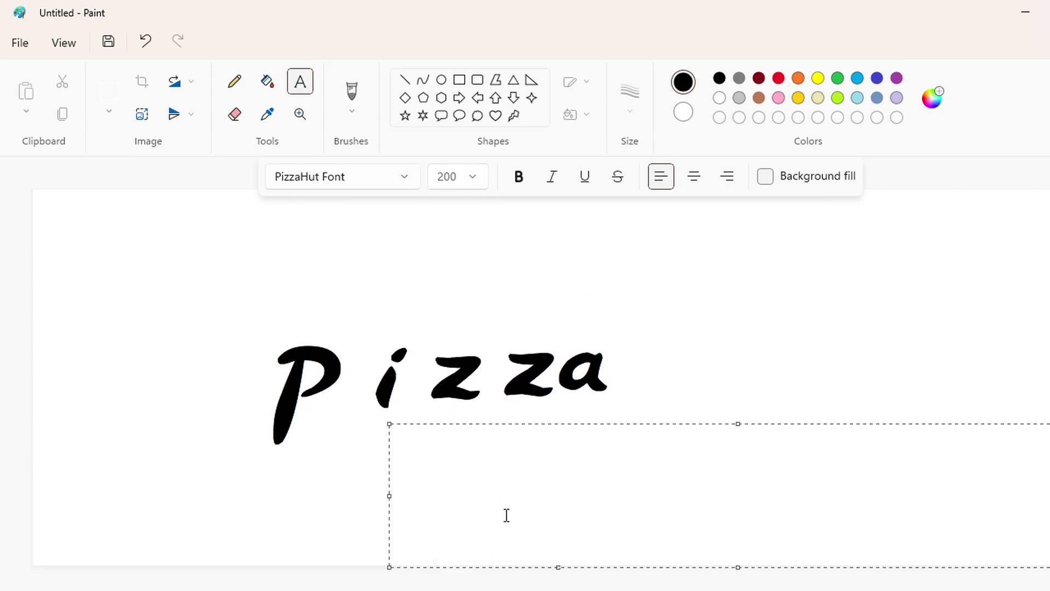
pyautogui.write('Hu')
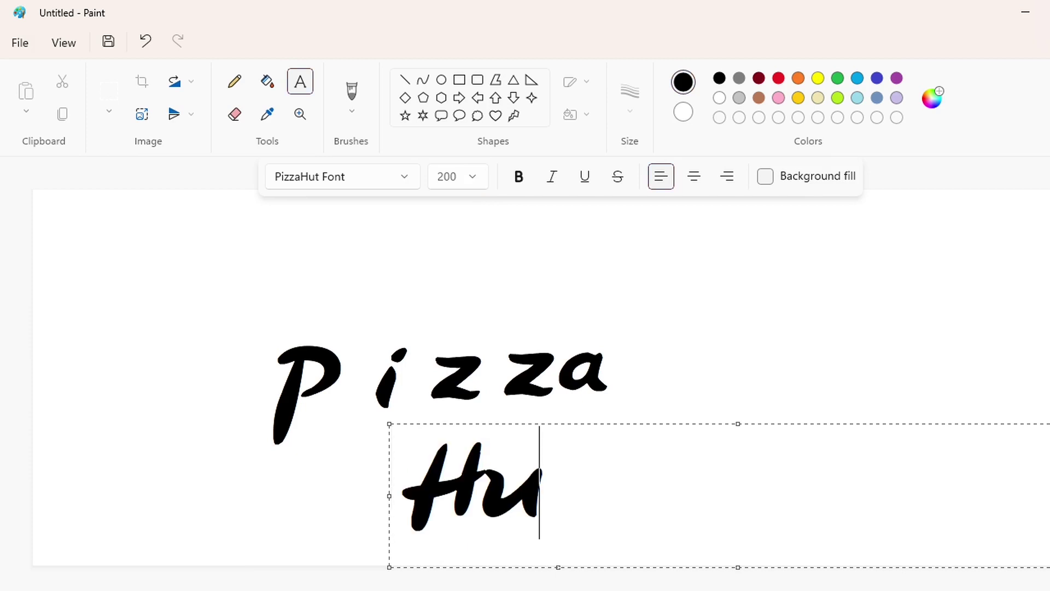
pyautogui.write('t')
pyautogui.press('BackSpace')
pyautogui.press('BackSpace')
# Add the letters "ut" at font size 180 after the H and align them with it
pyautogui.click(515, 384)
pyautogui.click(476, 179)
pyautogui.write('1')
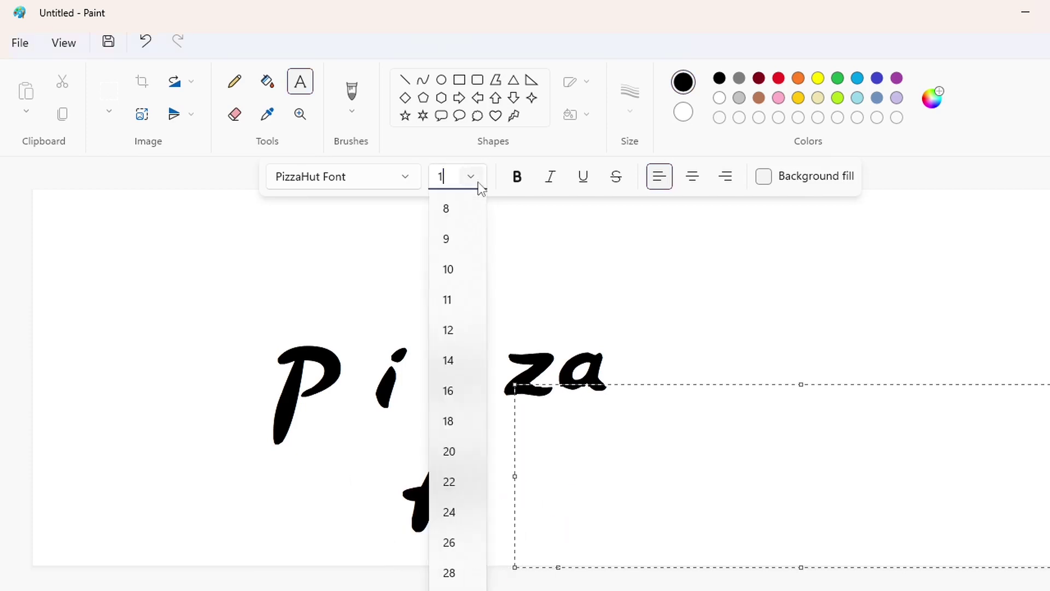
pyautogui.write('80')
pyautogui.press('Return')
pyautogui.write('u')
pyautogui.moveTo(514, 385); pyautogui.dragTo(501, 424)
pyautogui.write('t')
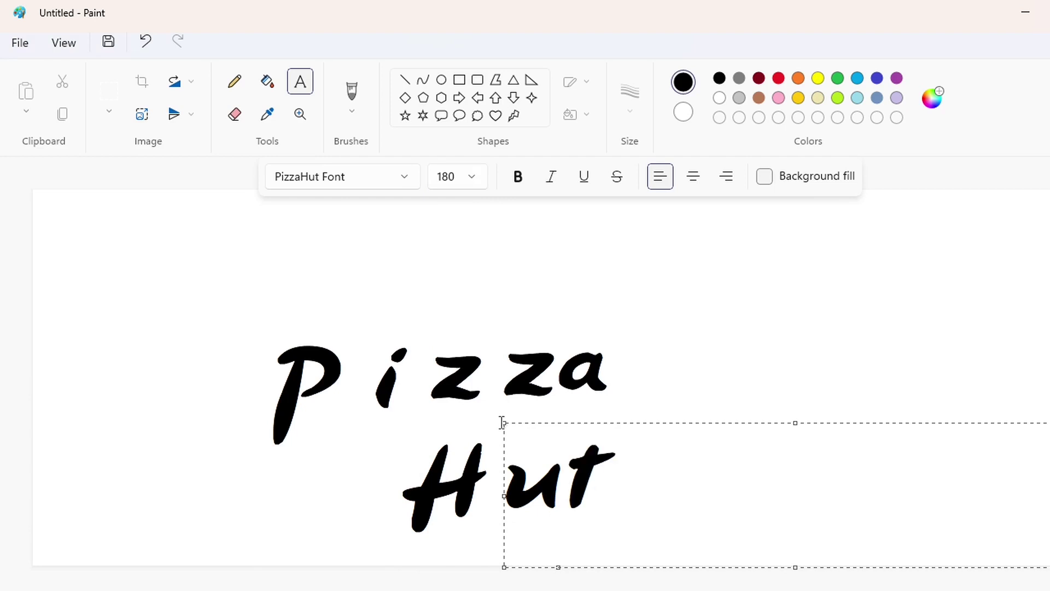
pyautogui.click(448, 443)
# Copy the letter i and fill both parts of the original i with white
pyautogui.hotkey('ctrl', 'pageup')
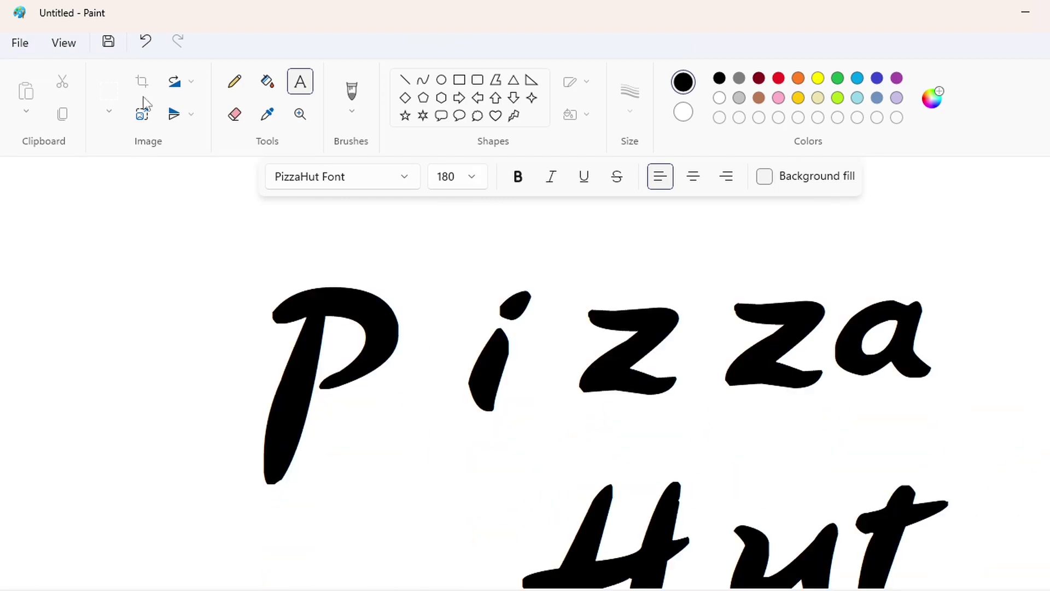
pyautogui.click(109, 90)
pyautogui.moveTo(439, 257); pyautogui.dragTo(552, 432)
pyautogui.click(308, 312)
pyautogui.click(267, 82)
pyautogui.click(719, 97)
pyautogui.click(514, 306)
pyautogui.click(484, 361)
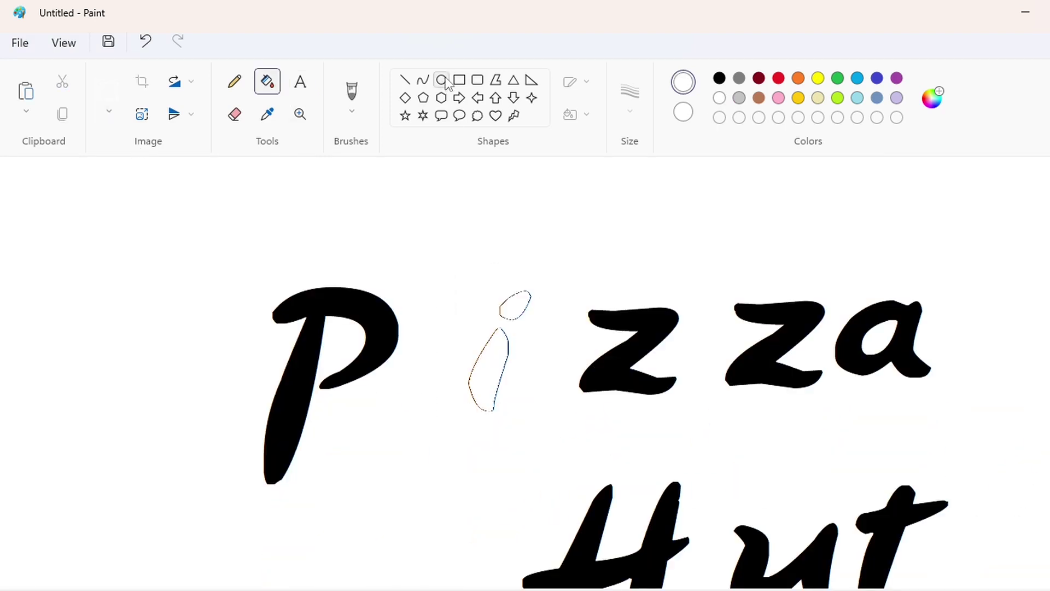
# Cover the leftover outline of the original i with a white filled rectangle
pyautogui.click(459, 79)
pyautogui.click(576, 114)
pyautogui.click(588, 189)
# Paste the copied i, turn on transparent selection, and place the letter close against the P
pyautogui.hotkey('ctrl', 'v')
pyautogui.click(109, 111)
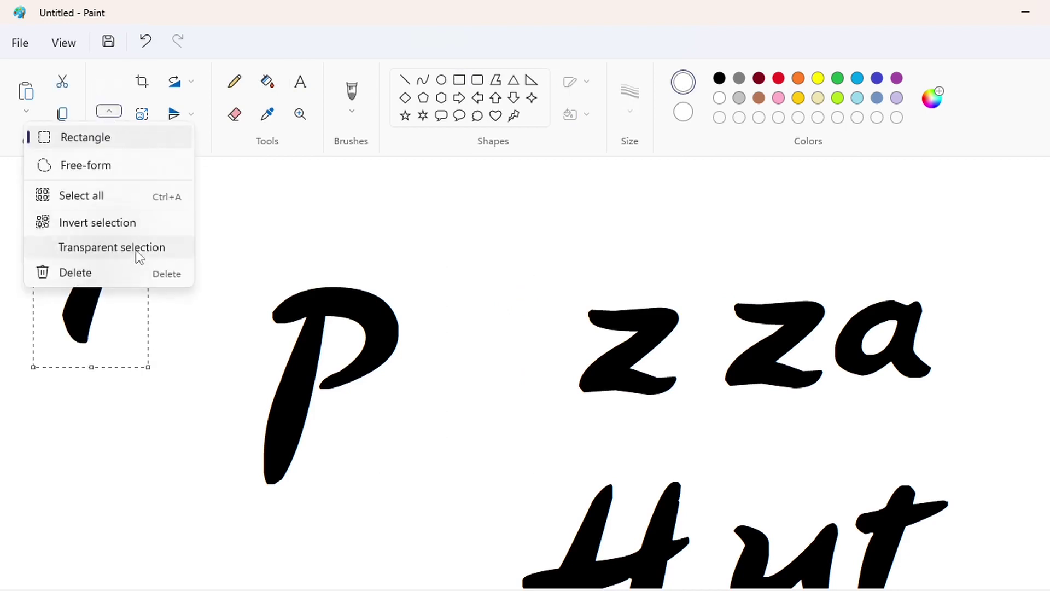
pyautogui.click(136, 250)
pyautogui.moveTo(85, 287); pyautogui.dragTo(429, 325)
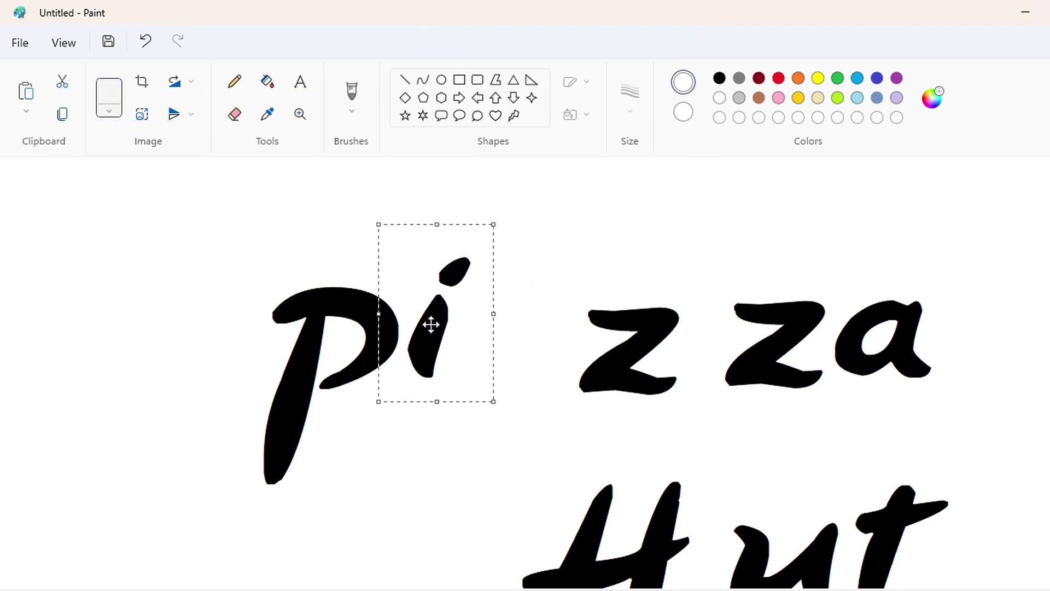
pyautogui.click(537, 281)
# Cut the first z, paste it close against the i, and stretch it slightly taller
pyautogui.moveTo(534, 266); pyautogui.dragTo(698, 414)
pyautogui.hotkey('ctrl', 'x')
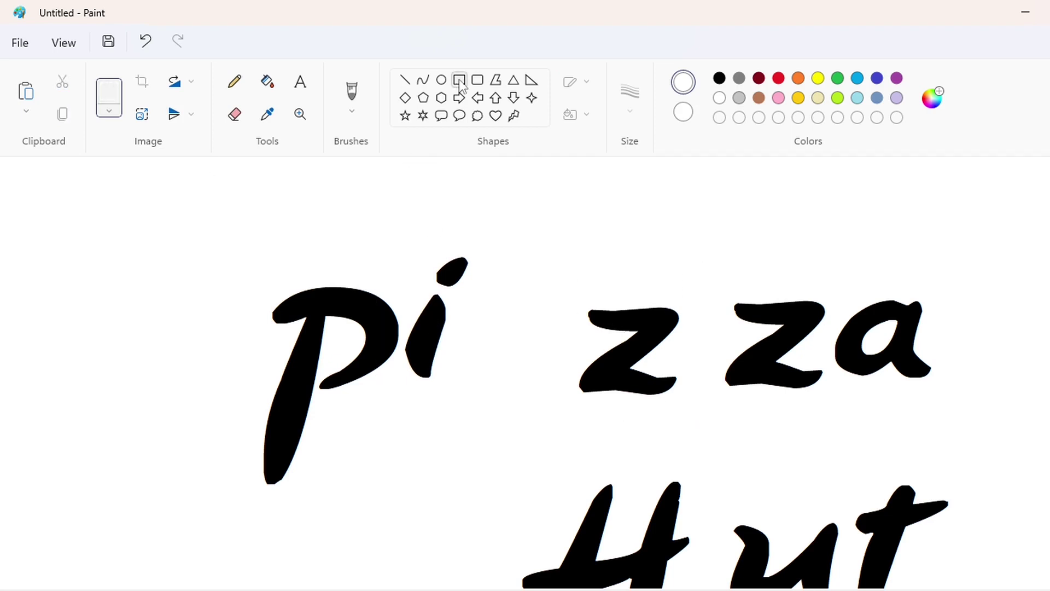
pyautogui.hotkey('ctrl', 'v')
pyautogui.moveTo(145, 273); pyautogui.dragTo(508, 342)
pyautogui.moveTo(484, 406); pyautogui.dragTo(485, 432)
pyautogui.moveTo(485, 346); pyautogui.dragTo(482, 332)
pyautogui.click(1006, 527)
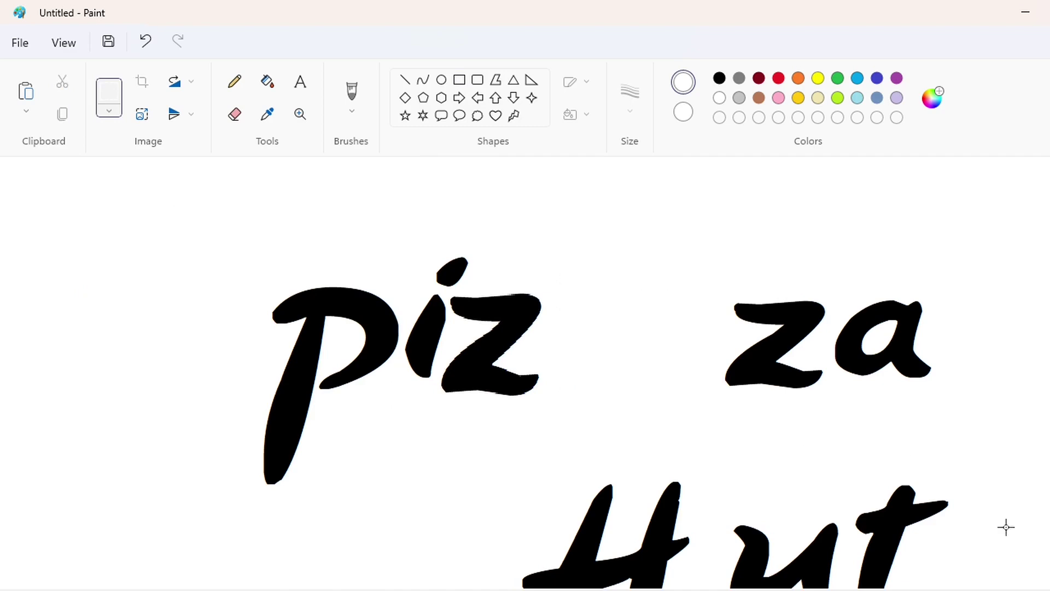
# Mask the lower-right foot of the first z with a white rectangle
pyautogui.scroll(1, 989, 578)
pyautogui.scroll(-1, 990, 577)
pyautogui.click(423, 79)
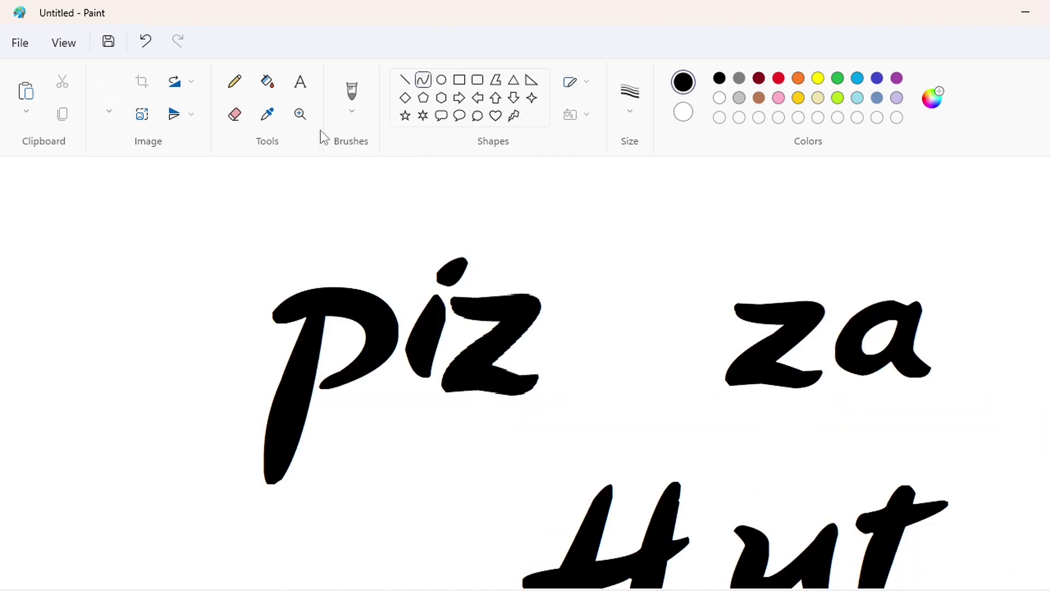
pyautogui.click(460, 80)
pyautogui.moveTo(471, 379); pyautogui.dragTo(546, 418)
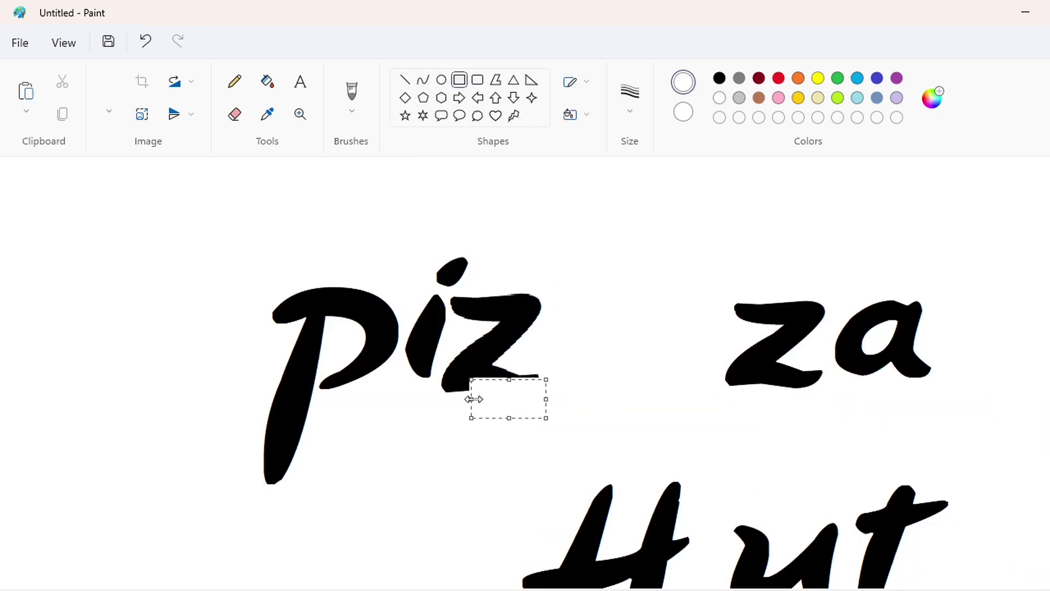
pyautogui.moveTo(474, 399); pyautogui.dragTo(484, 399)
pyautogui.moveTo(513, 380); pyautogui.dragTo(514, 372)
pyautogui.click(604, 351)
# Draw a black curve from the base of the first z as the underside of a longer foot
pyautogui.click(441, 80)
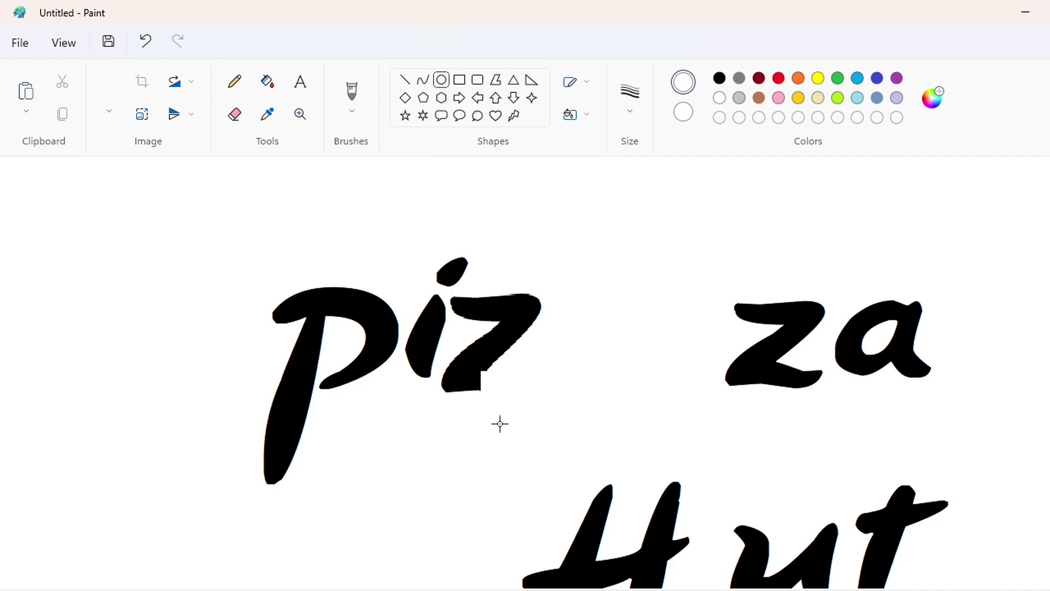
pyautogui.click(423, 80)
pyautogui.moveTo(462, 389); pyautogui.dragTo(607, 388)
pyautogui.hotkey('ctrl', 'z')
pyautogui.moveTo(458, 390); pyautogui.dragTo(583, 377)
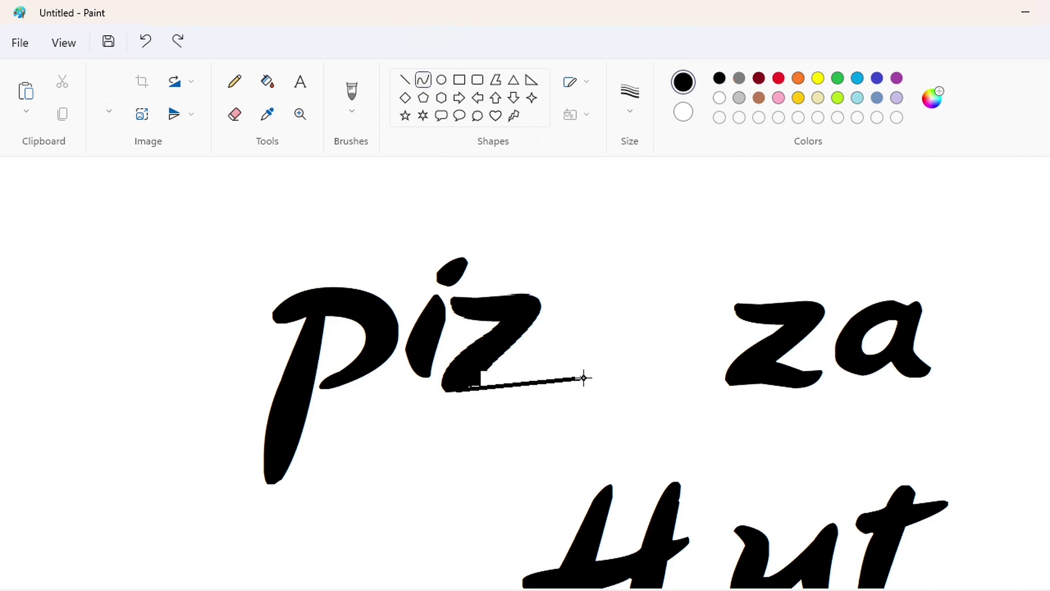
pyautogui.moveTo(487, 387); pyautogui.dragTo(548, 387)
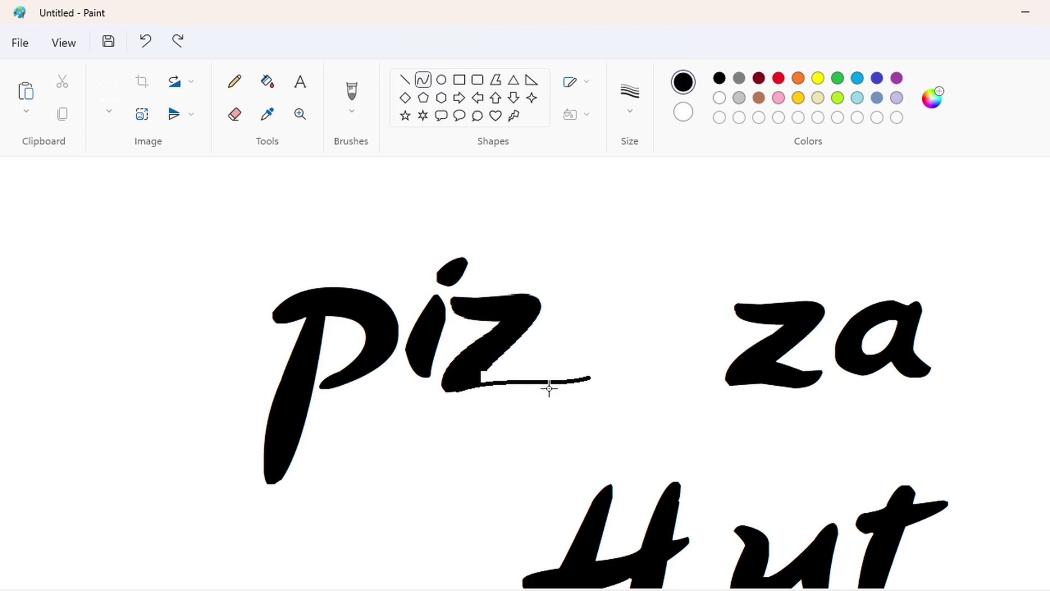
pyautogui.click(617, 377)
# Draw the curved upper edge of the first z's longer foot, close its end, and fill the outline black
pyautogui.moveTo(493, 365); pyautogui.dragTo(588, 368)
pyautogui.moveTo(533, 365)
pyautogui.mouseDown()
pyautogui.moveTo(528, 356)
pyautogui.moveTo(546, 380)
pyautogui.mouseUp()
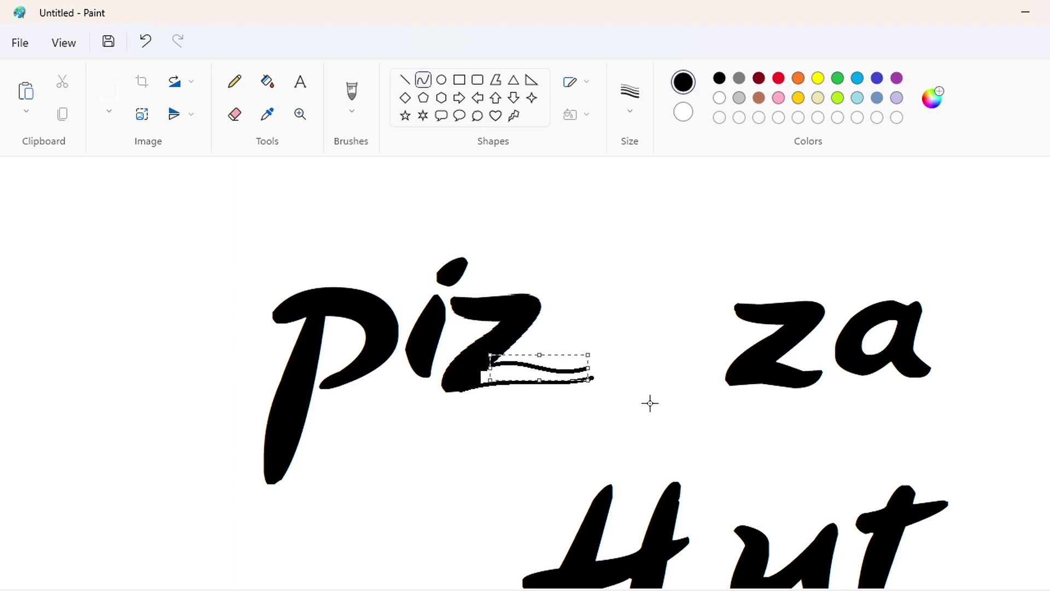
pyautogui.click(650, 403)
pyautogui.hotkey('ctrl', 'pageup')
pyautogui.scroll(-3, 444, 259)
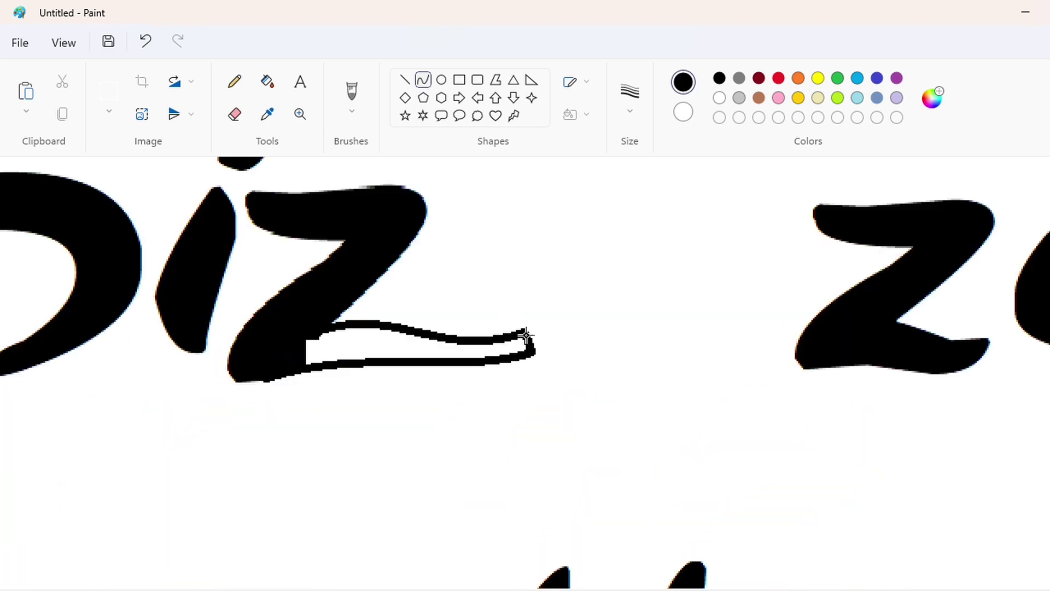
pyautogui.click(267, 82)
pyautogui.click(353, 337)
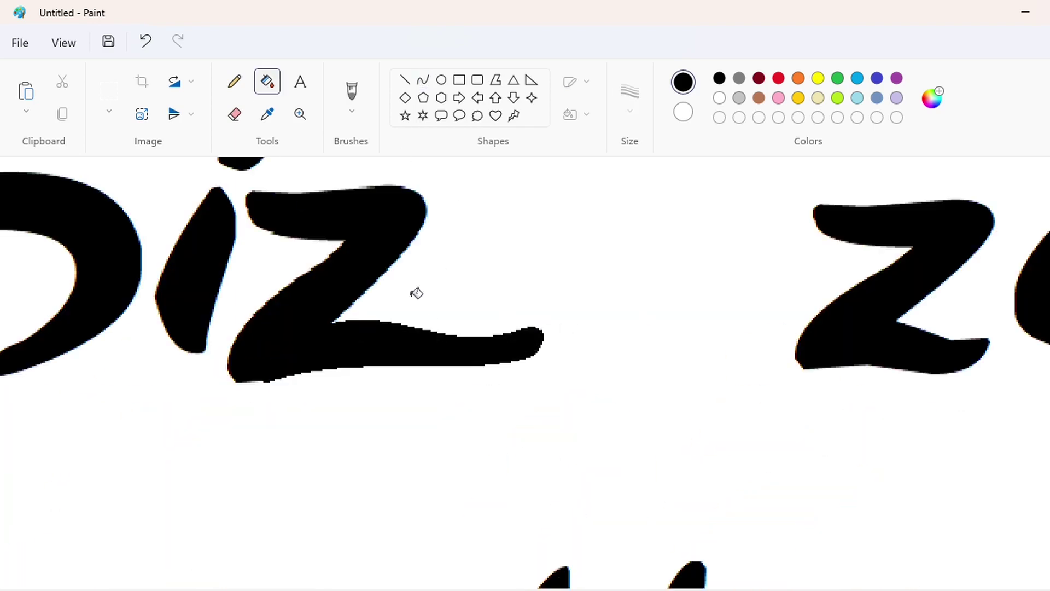
# Trim the tip of the first z's foot with a white line and round its lower-left corner with a black curve
pyautogui.click(404, 80)
pyautogui.moveTo(501, 330); pyautogui.dragTo(553, 323)
pyautogui.click(719, 97)
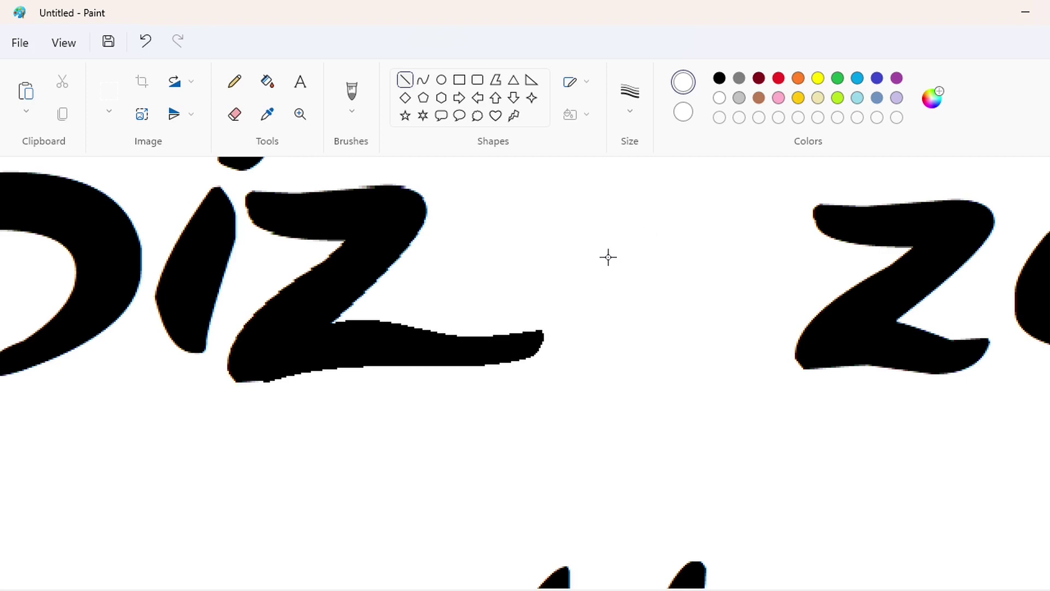
pyautogui.click(719, 78)
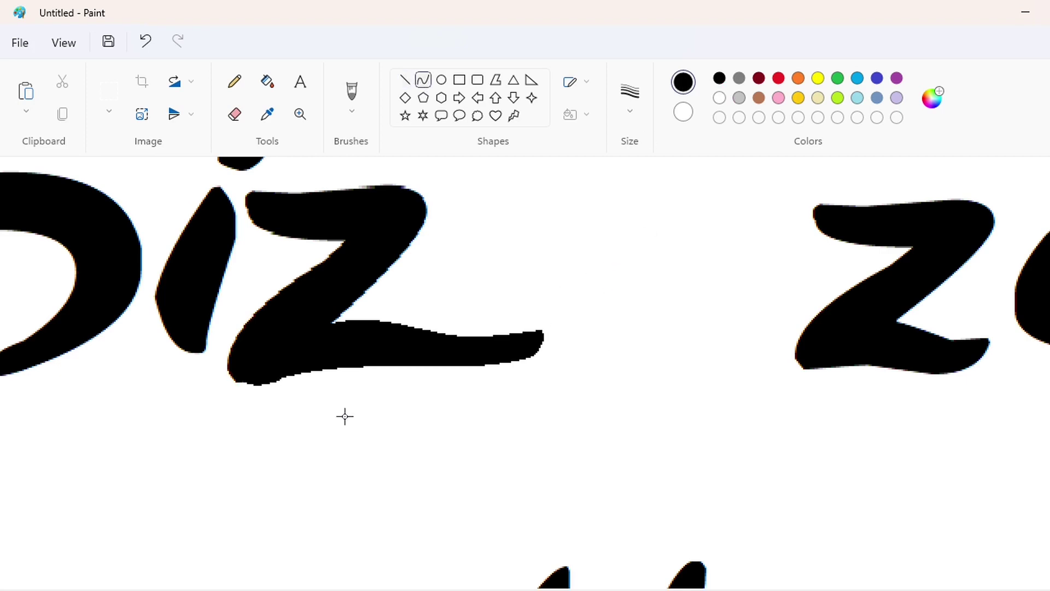
pyautogui.moveTo(237, 378); pyautogui.dragTo(260, 381)
# Cut the second z and paste it close beside the first z, resting above its extended foot
pyautogui.scroll(-1, 597, 511)
pyautogui.scroll(2, 598, 510)
pyautogui.click(108, 91)
pyautogui.moveTo(553, 275); pyautogui.dragTo(715, 412)
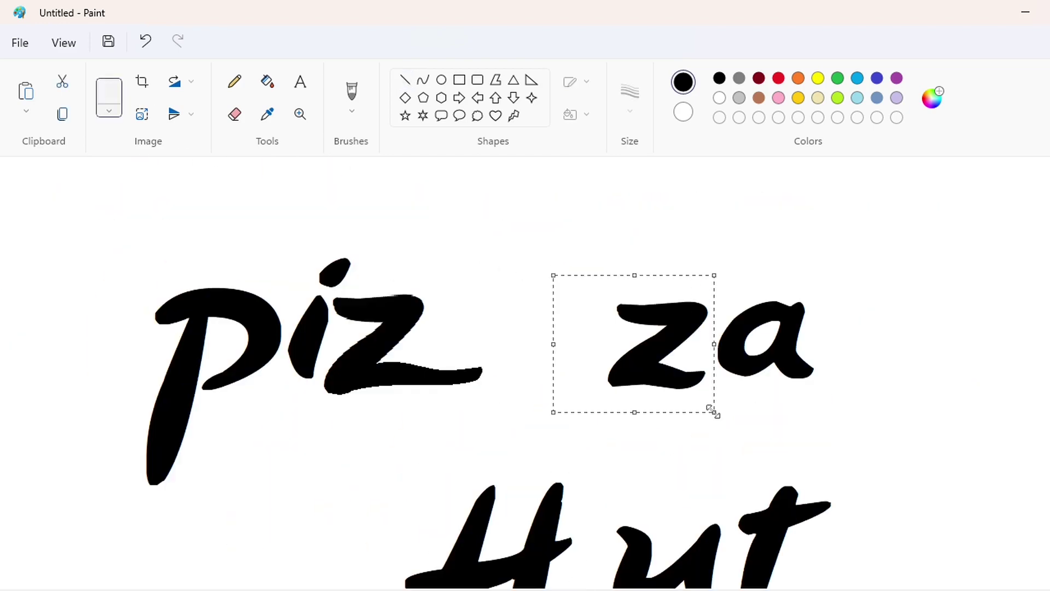
pyautogui.press('Escape')
pyautogui.hotkey('ctrl', 'x')
pyautogui.hotkey('ctrl', 'v')
pyautogui.moveTo(133, 253); pyautogui.dragTo(454, 317)
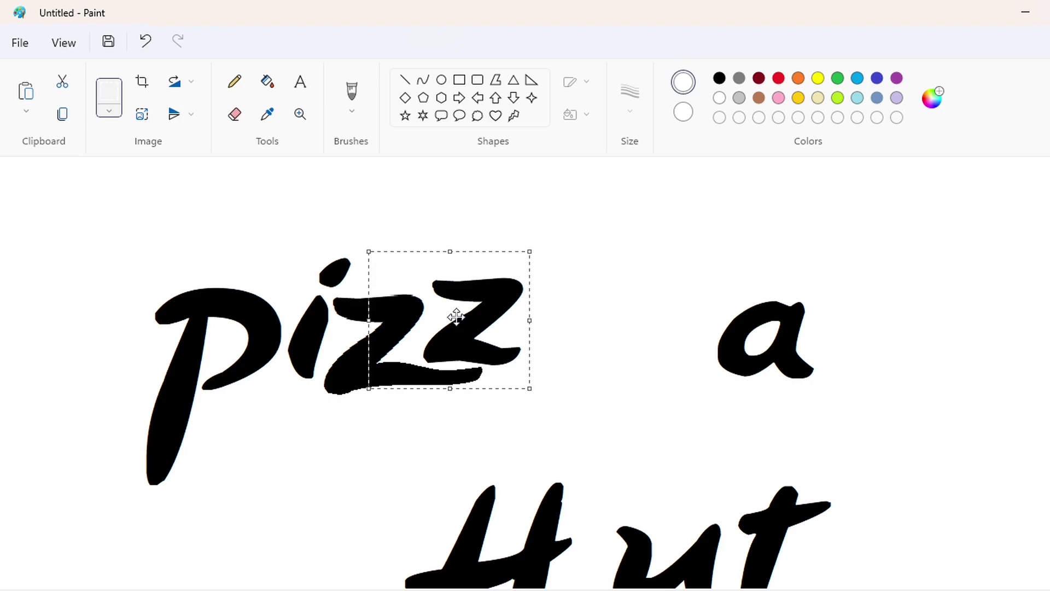
pyautogui.click(624, 328)
# Cut the letter a and paste it close against the second z to complete the word Pizza
pyautogui.moveTo(630, 260); pyautogui.dragTo(859, 396)
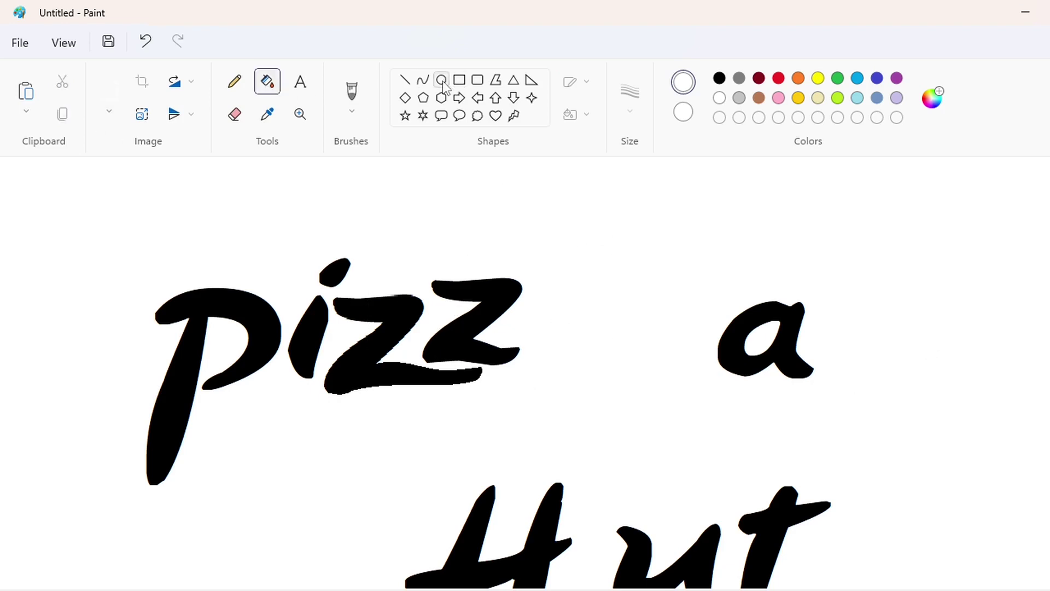
pyautogui.hotkey('ctrl', 'x')
pyautogui.hotkey('ctrl', 'v')
pyautogui.moveTo(132, 260); pyautogui.dragTo(562, 311)
pyautogui.click(781, 316)
# Cut the letter u and paste it close against the crossbar of the H
pyautogui.scroll(-2, 781, 316)
pyautogui.click(109, 91)
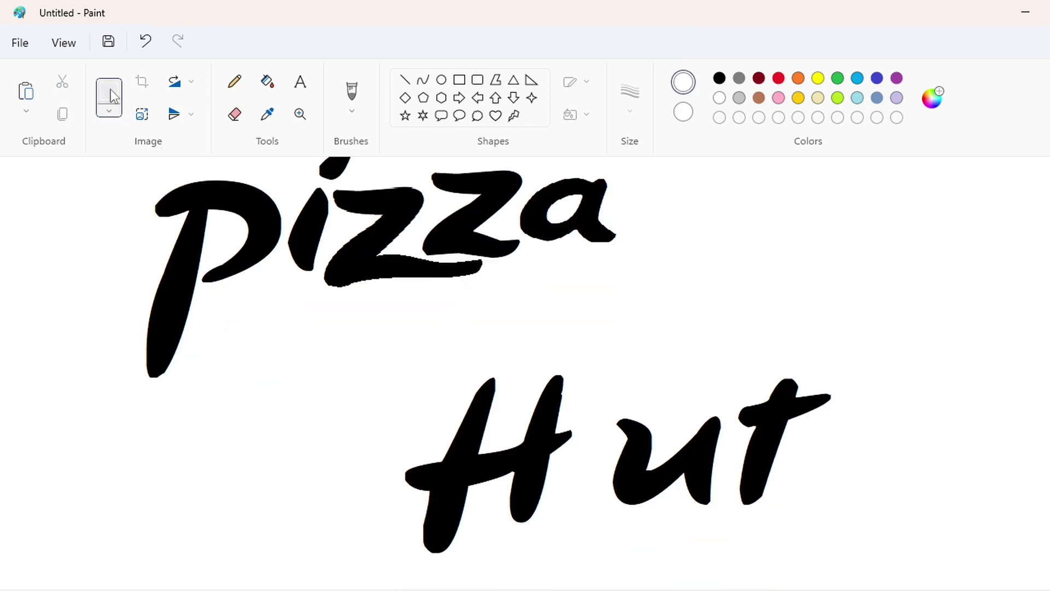
pyautogui.moveTo(593, 396); pyautogui.dragTo(726, 533)
pyautogui.press('Escape')
pyautogui.click(460, 79)
pyautogui.moveTo(604, 353)
pyautogui.mouseDown()
pyautogui.moveTo(689, 504)
pyautogui.moveTo(725, 529)
pyautogui.mouseUp()
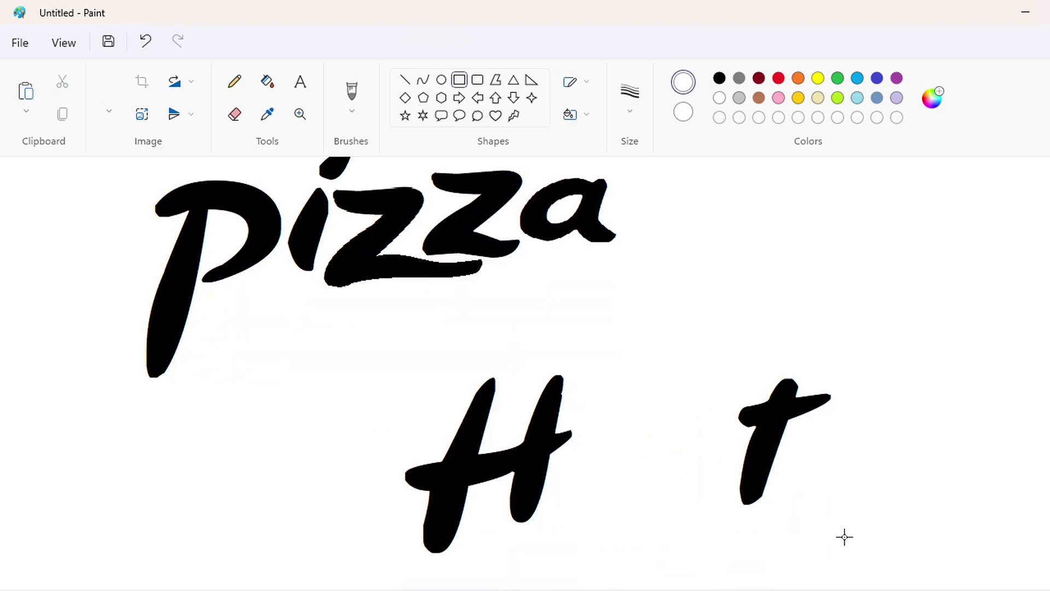
pyautogui.hotkey('ctrl', 'v')
pyautogui.moveTo(102, 262)
pyautogui.mouseDown()
pyautogui.moveTo(598, 436)
pyautogui.moveTo(619, 457)
pyautogui.moveTo(612, 464)
pyautogui.mouseUp()
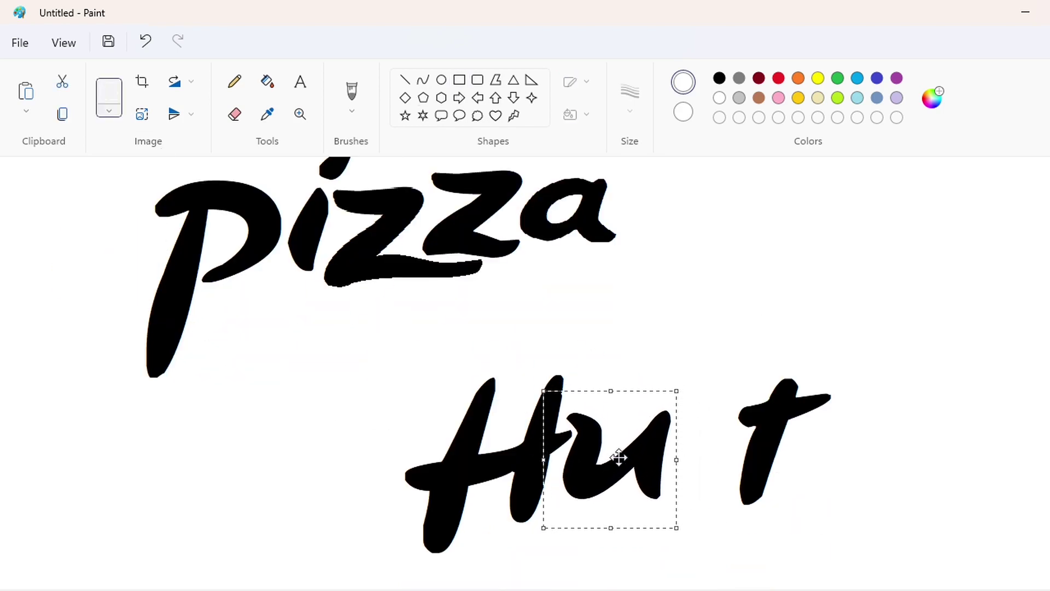
pyautogui.click(698, 352)
pyautogui.press('Escape')
# Cut the letter t and paste it close beside the u, slightly raised, to complete the word Hut
pyautogui.click(458, 82)
pyautogui.moveTo(706, 356); pyautogui.dragTo(947, 519)
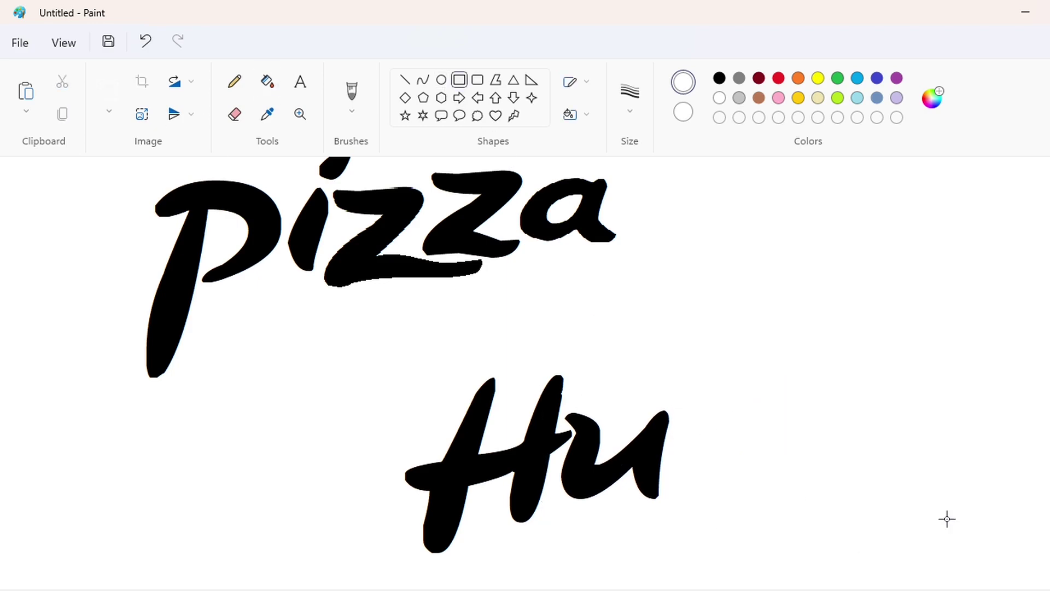
pyautogui.hotkey('ctrl', 'v')
pyautogui.moveTo(76, 299)
pyautogui.mouseDown()
pyautogui.moveTo(661, 403)
pyautogui.moveTo(673, 427)
pyautogui.mouseUp()
pyautogui.click(880, 438)
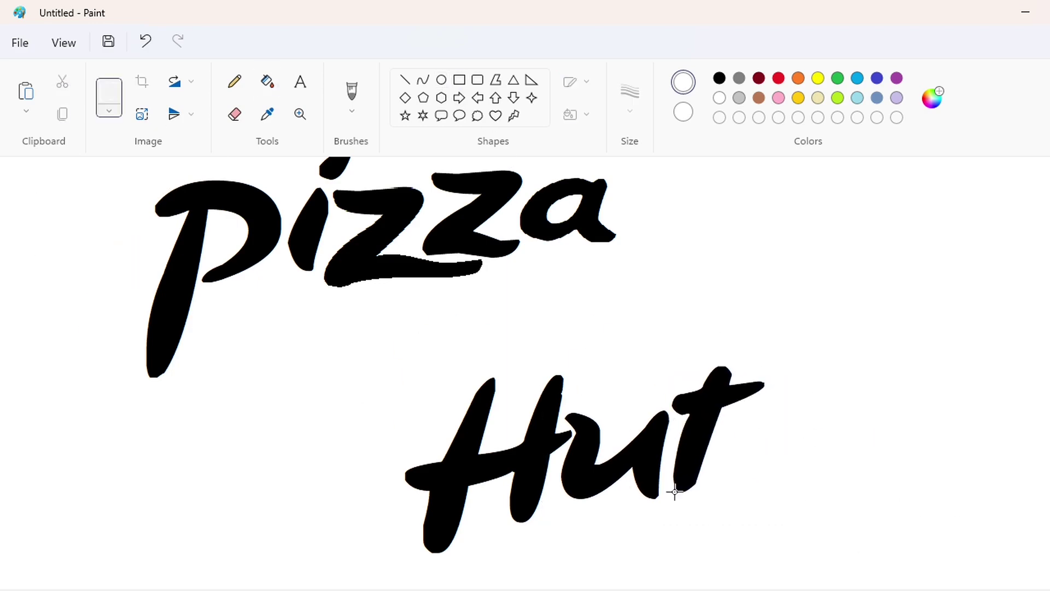
# Extend the foot of the t with black curves into a narrower rounded tip and fill it black
pyautogui.click(422, 80)
pyautogui.click(719, 78)
pyautogui.scroll(1, 919, 492)
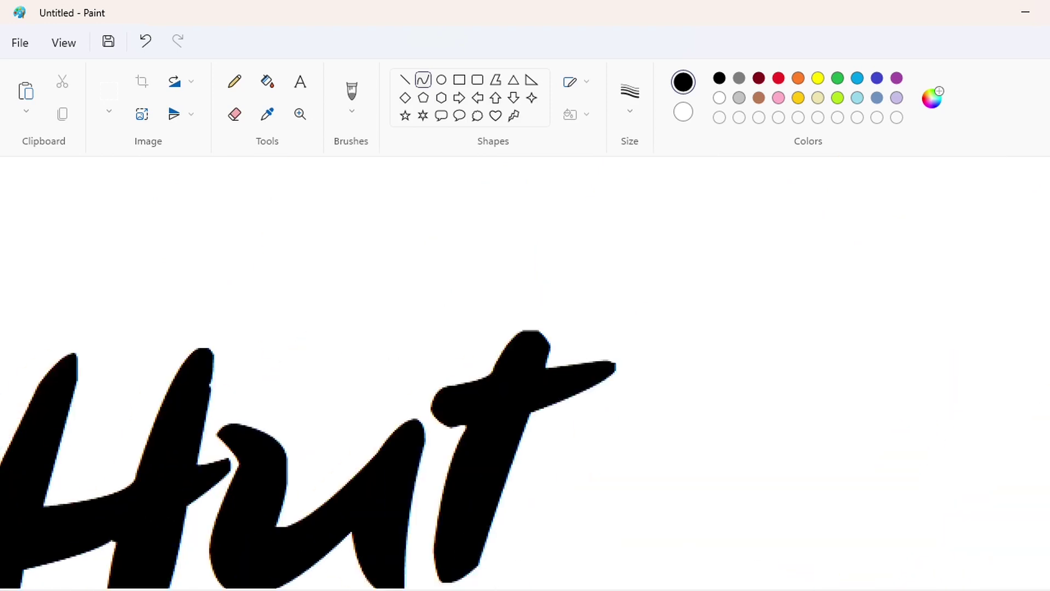
pyautogui.scroll(-3, 602, 416)
pyautogui.moveTo(439, 357)
pyautogui.mouseDown()
pyautogui.moveTo(441, 399)
pyautogui.moveTo(476, 346)
pyautogui.mouseUp()
pyautogui.click(436, 359)
pyautogui.click(437, 337)
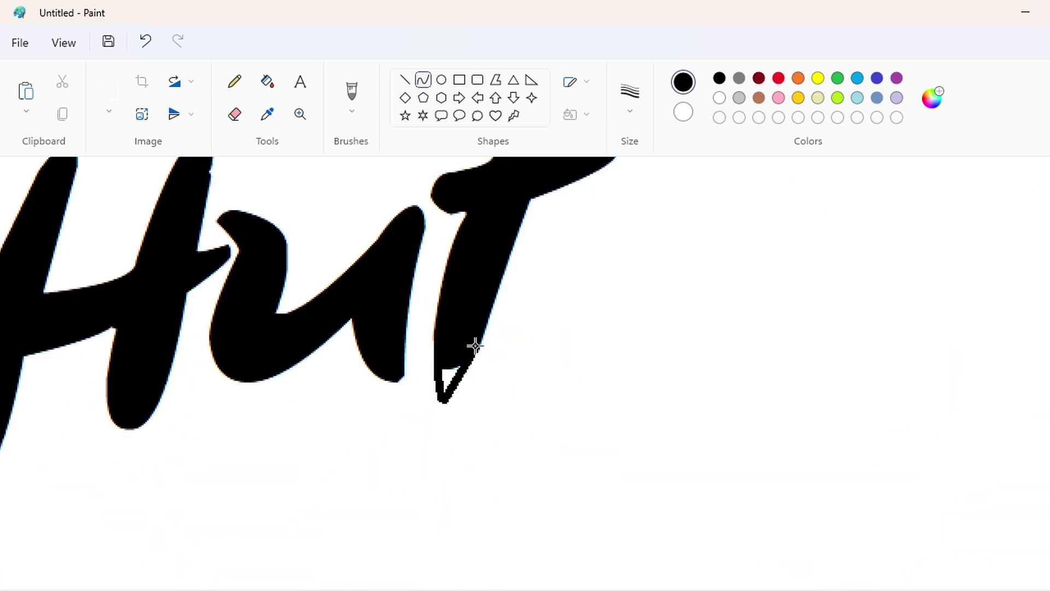
pyautogui.click(455, 400)
pyautogui.click(461, 384)
pyautogui.click(267, 81)
pyautogui.click(450, 383)
pyautogui.click(235, 81)
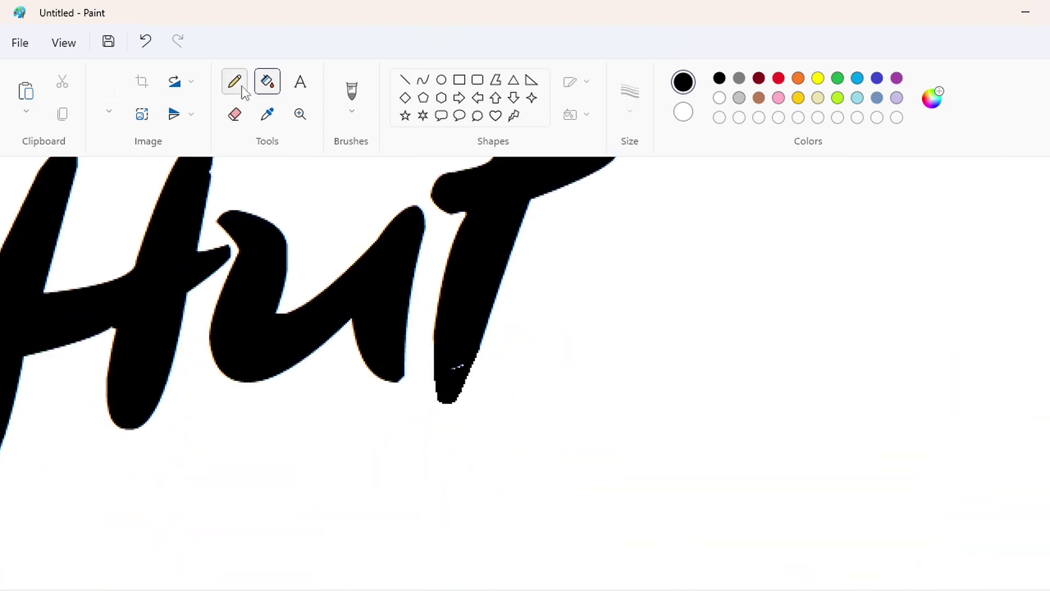
# Cut the word Hut and paste it directly beneath Pizza, just to the right of the p's stem
pyautogui.scroll(-5, 921, 485)
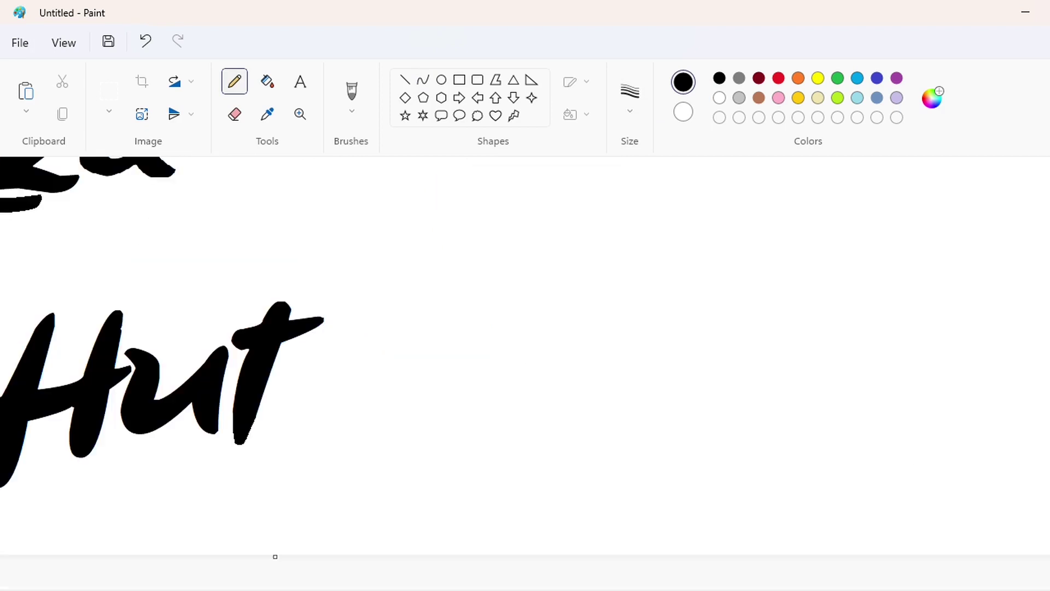
pyautogui.click(109, 93)
pyautogui.moveTo(363, 422); pyautogui.dragTo(631, 551)
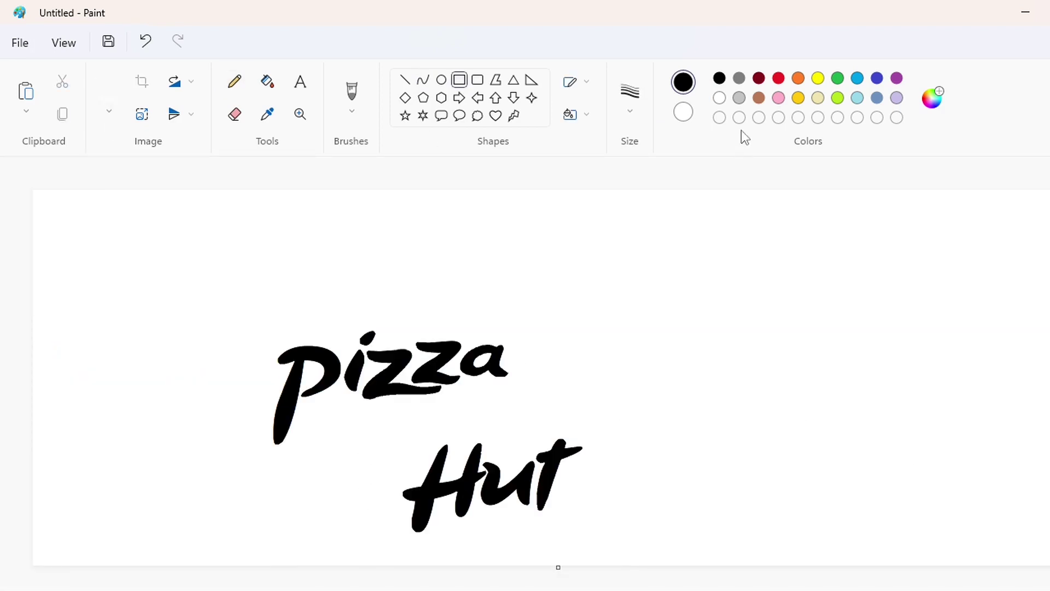
pyautogui.hotkey('ctrl', 'x')
pyautogui.hotkey('ctrl', 'v')
pyautogui.moveTo(154, 254); pyautogui.dragTo(382, 440)
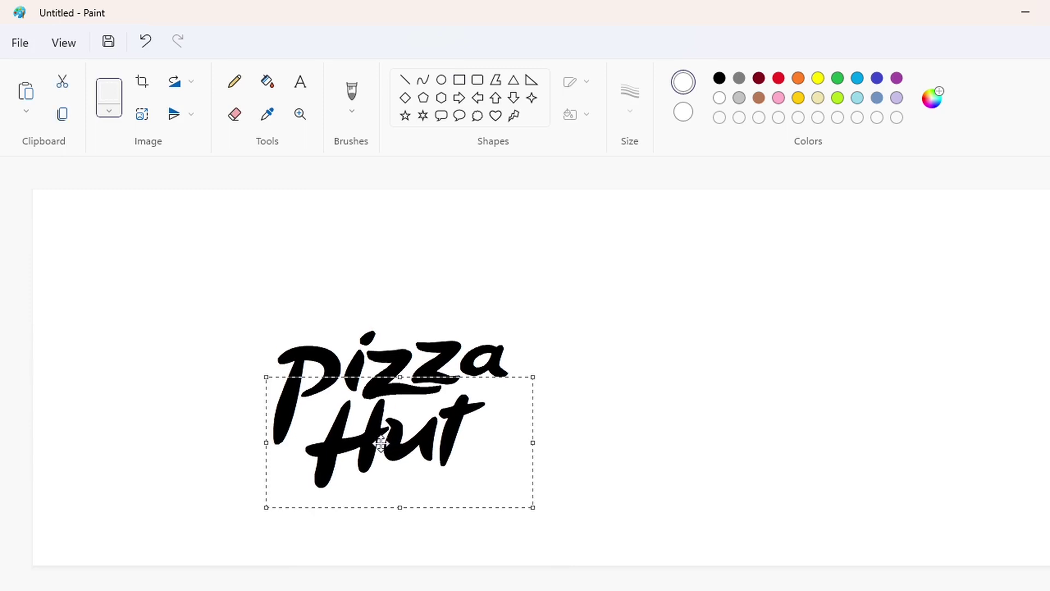
pyautogui.click(655, 431)
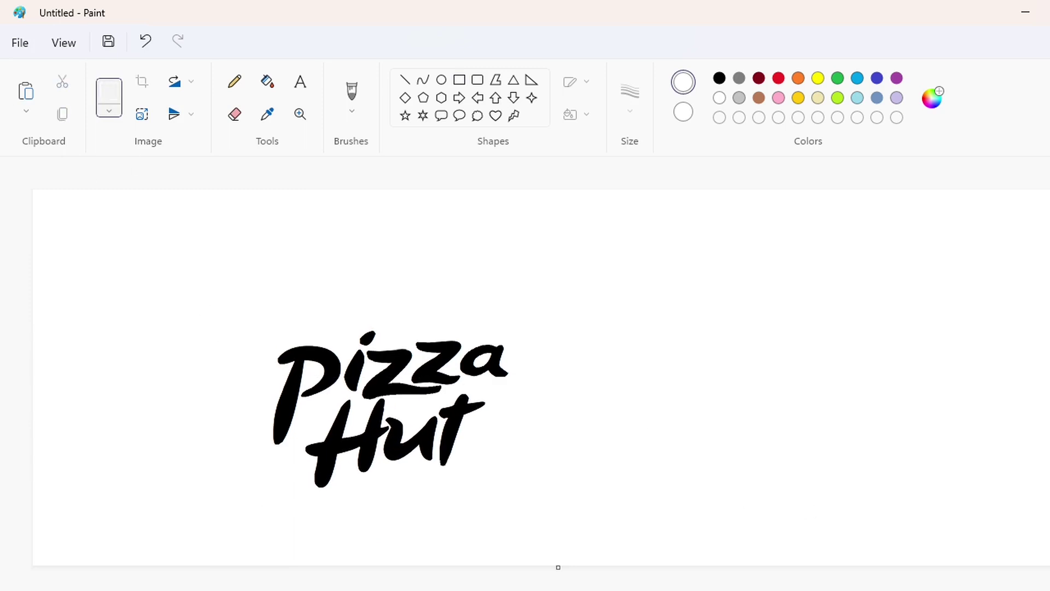
# Cut the dot of the i and paste it back above its stem, stretched slightly taller
pyautogui.hotkey('ctrl', 'pageup')
pyautogui.hscroll(3, 525, 372)
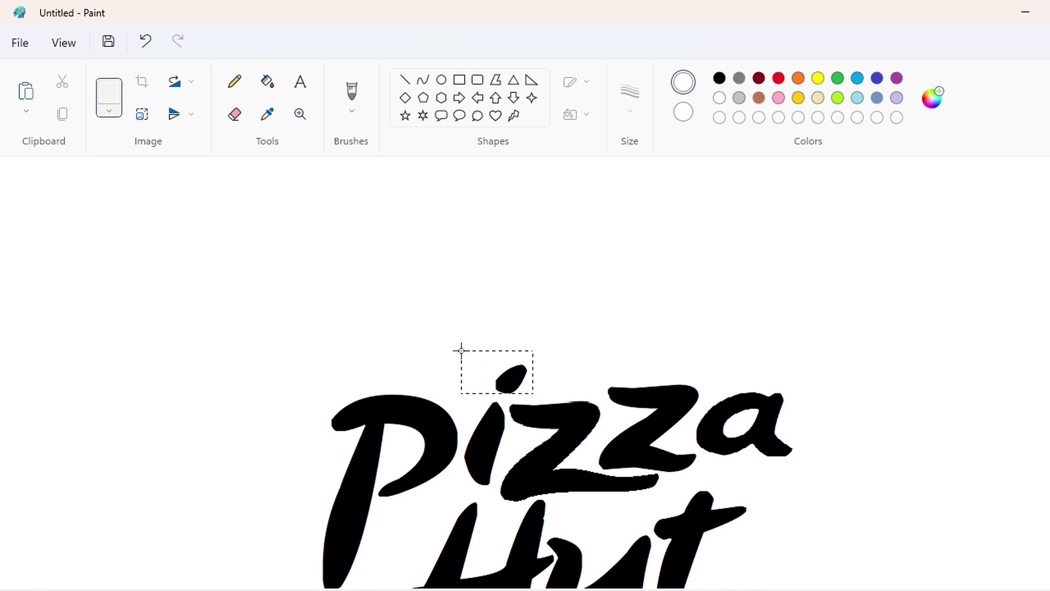
pyautogui.click(455, 82)
pyautogui.moveTo(484, 347); pyautogui.dragTo(536, 391)
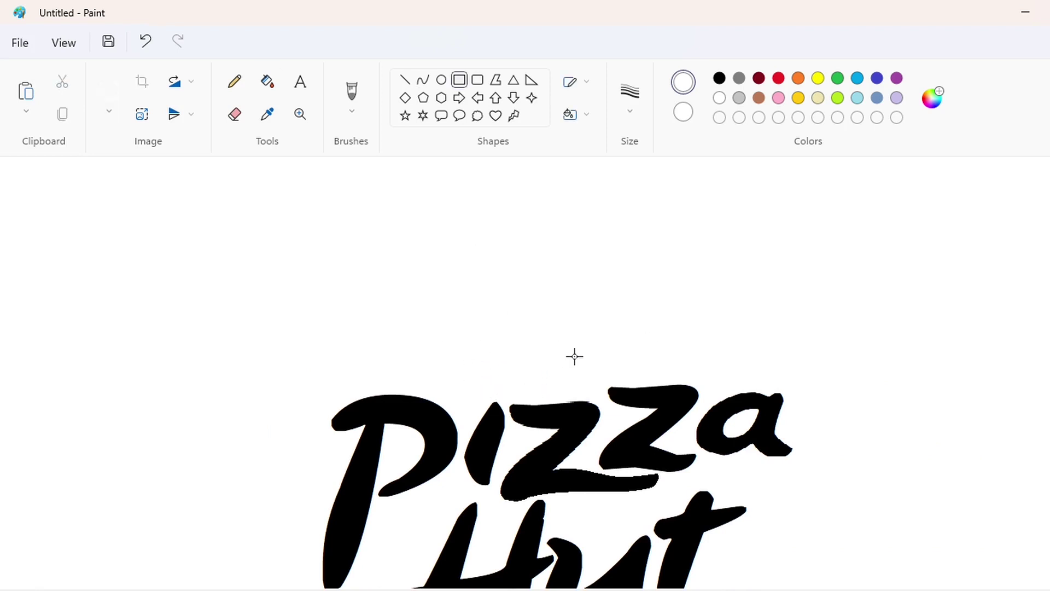
pyautogui.hotkey('ctrl', 'v')
pyautogui.moveTo(92, 228)
pyautogui.mouseDown()
pyautogui.moveTo(491, 370)
pyautogui.moveTo(487, 315)
pyautogui.moveTo(514, 354)
pyautogui.mouseUp()
pyautogui.click(299, 326)
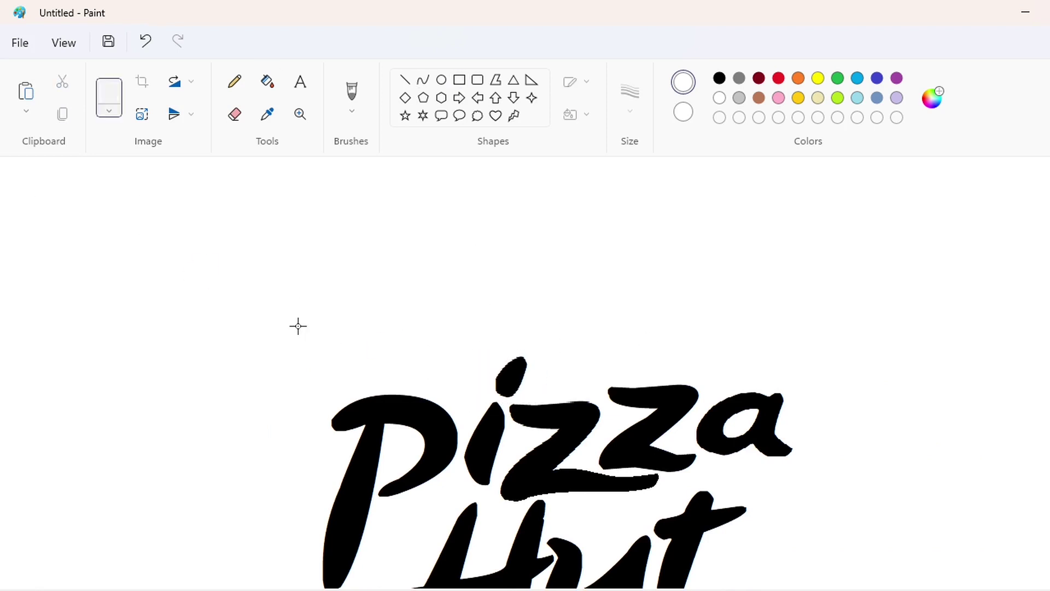
# Draw a thin purple curve over the word Pizza, from the p to the a, as the roof's lower edge
pyautogui.click(896, 78)
pyautogui.click(422, 80)
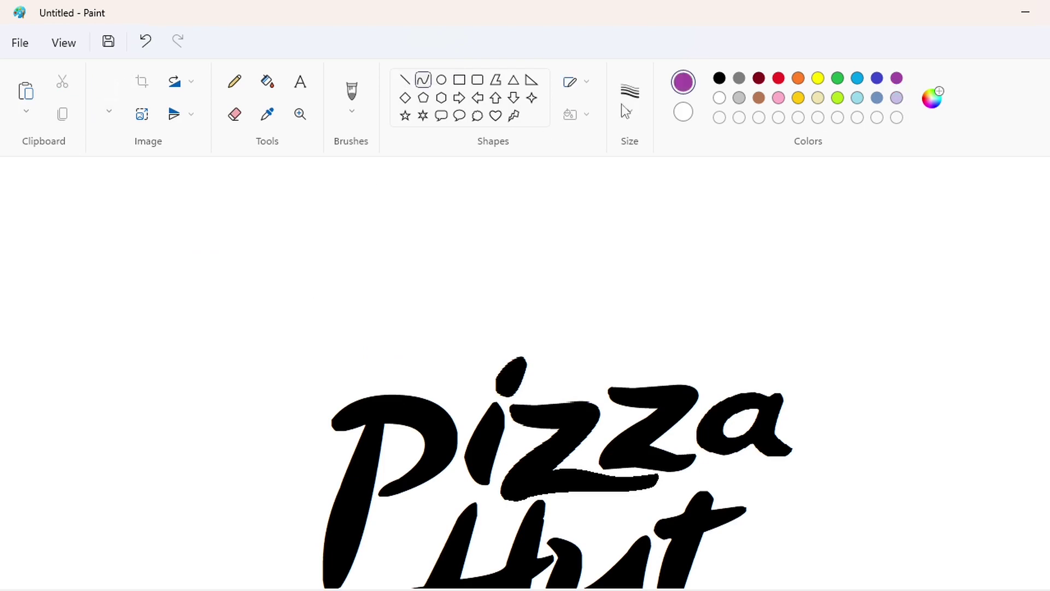
pyautogui.click(629, 91)
pyautogui.click(646, 181)
pyautogui.moveTo(318, 399); pyautogui.dragTo(785, 361)
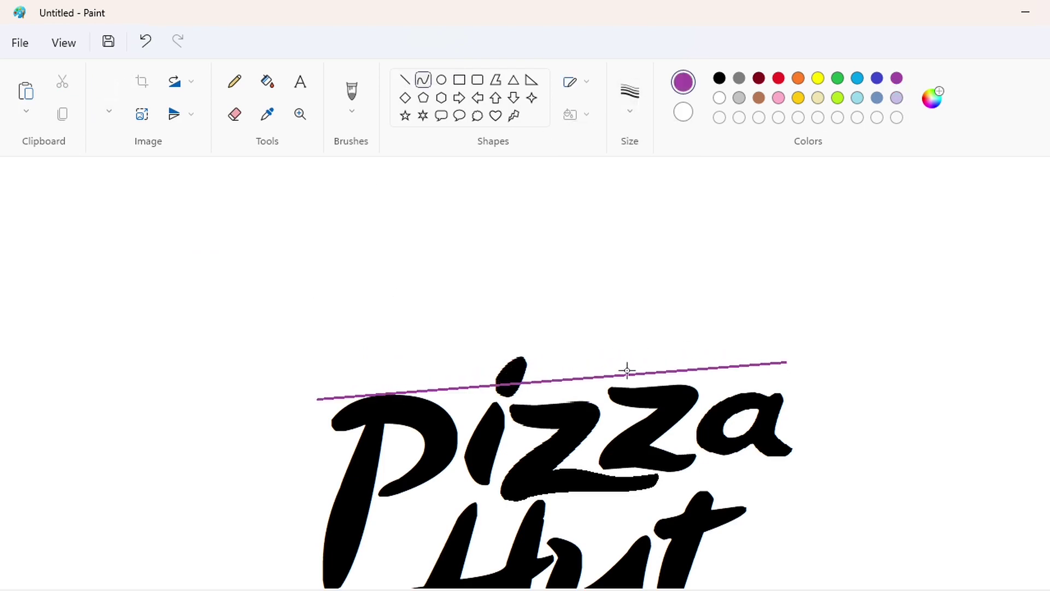
pyautogui.moveTo(626, 368); pyautogui.dragTo(471, 368)
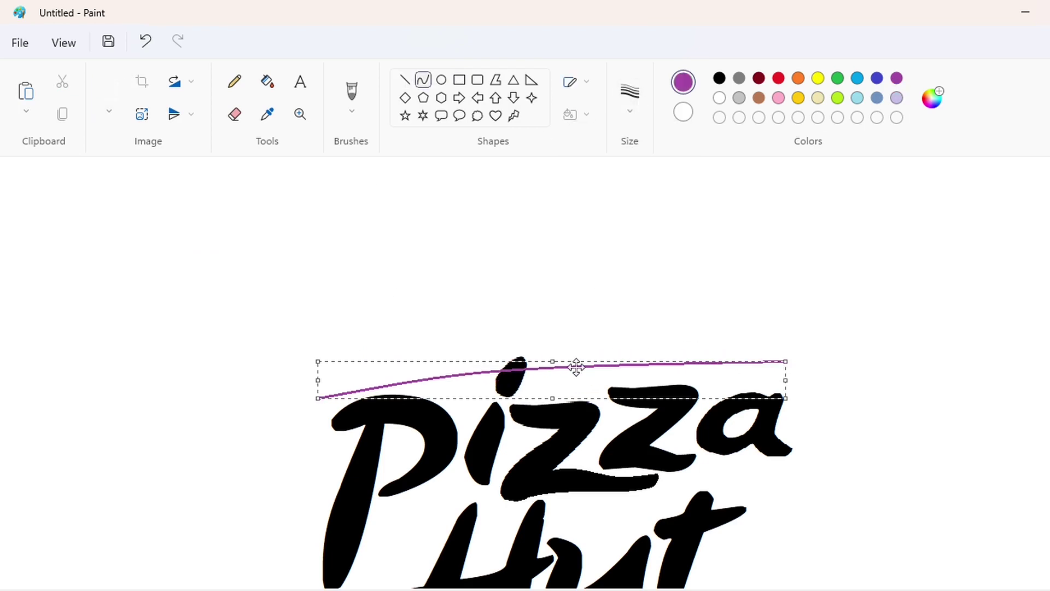
pyautogui.click(649, 283)
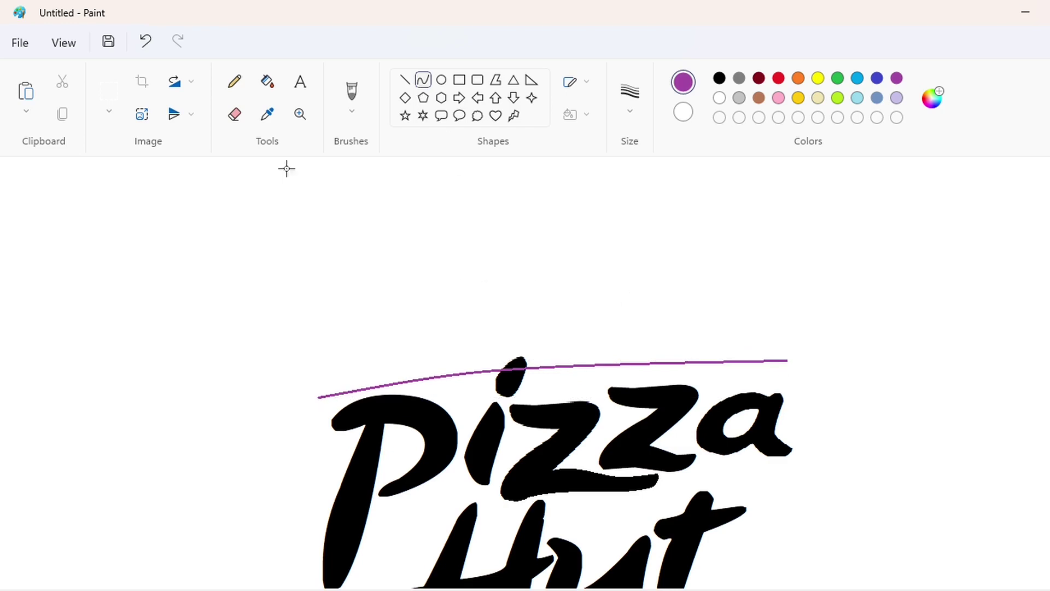
# Erase the left end of the purple edge, round off the tip, and draw the roof's left slope curving up from it
pyautogui.click(235, 113)
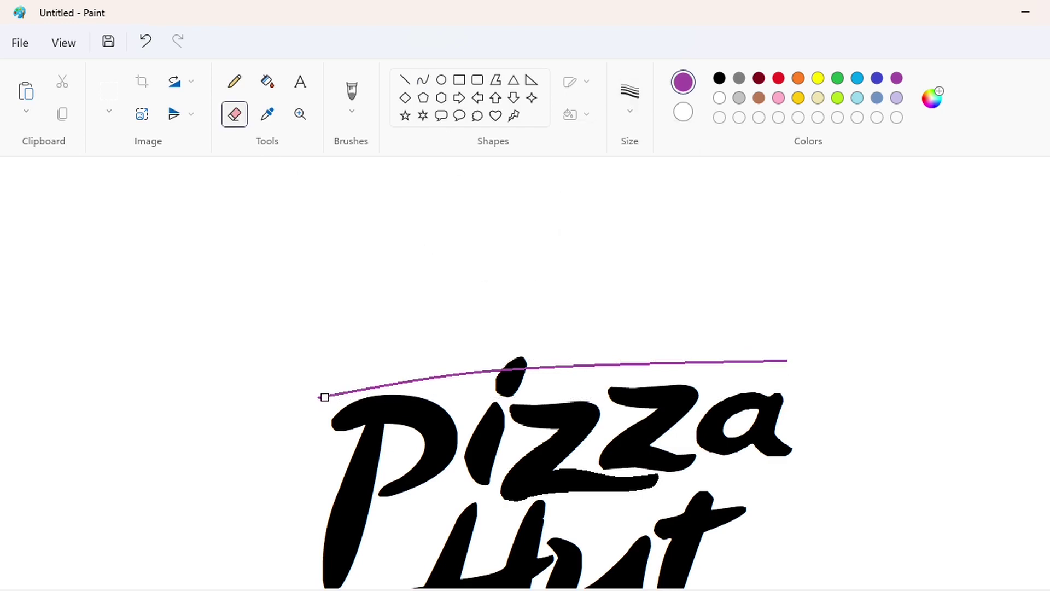
pyautogui.moveTo(324, 397); pyautogui.dragTo(293, 395)
pyautogui.click(422, 79)
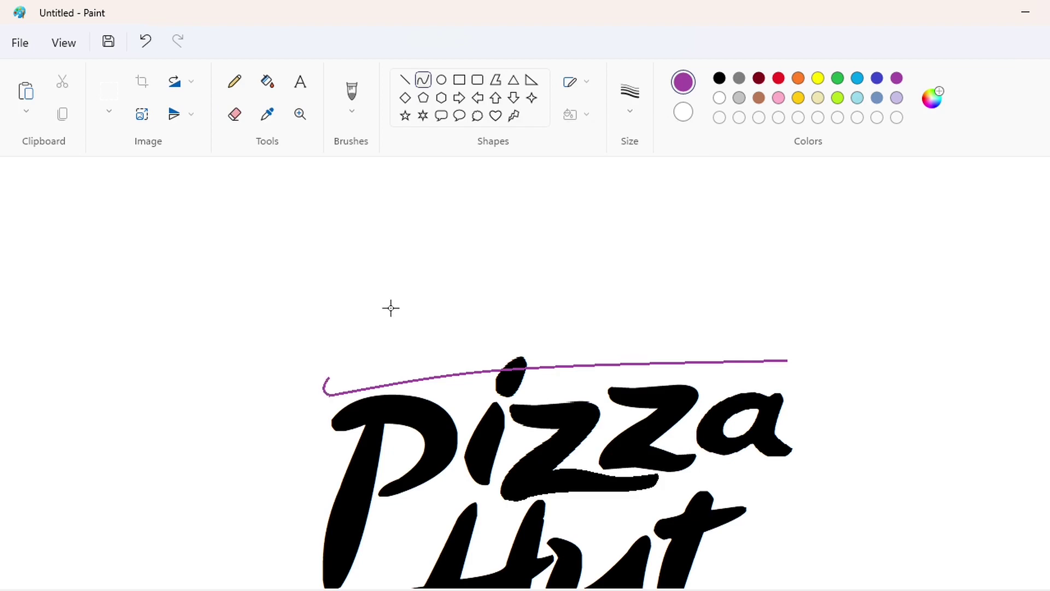
pyautogui.moveTo(326, 378)
pyautogui.mouseDown()
pyautogui.moveTo(414, 321)
pyautogui.moveTo(458, 308)
pyautogui.mouseUp()
pyautogui.moveTo(366, 355); pyautogui.dragTo(363, 347)
pyautogui.click(393, 326)
pyautogui.click(547, 294)
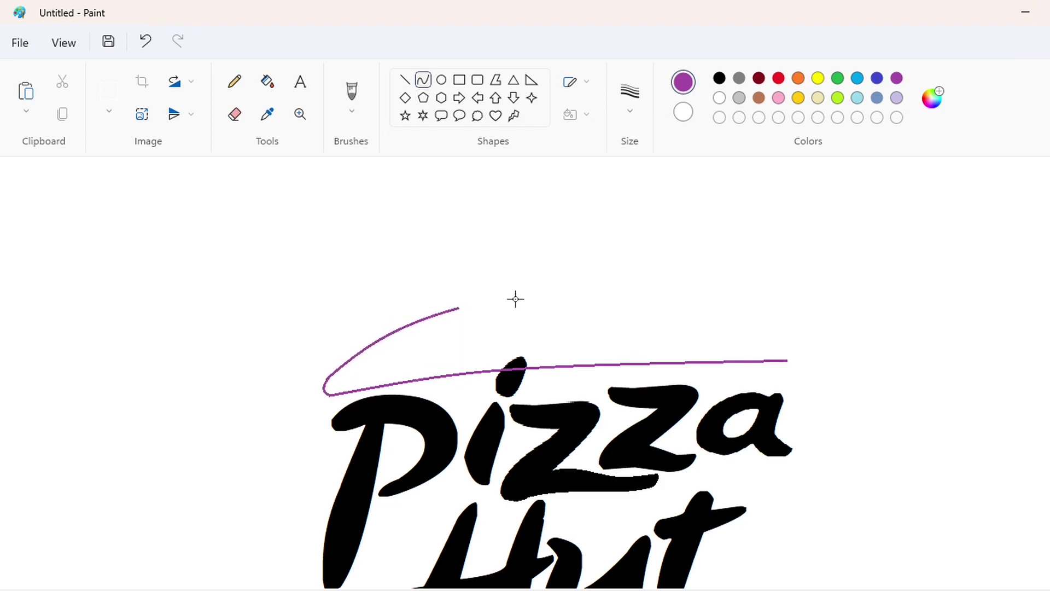
# Outline the roof's crown in purple with a slanted left side, a rising top edge and a steep right side
pyautogui.click(405, 79)
pyautogui.moveTo(478, 263)
pyautogui.mouseDown()
pyautogui.moveTo(616, 235)
pyautogui.moveTo(627, 249)
pyautogui.mouseUp()
pyautogui.click(423, 79)
pyautogui.click(405, 79)
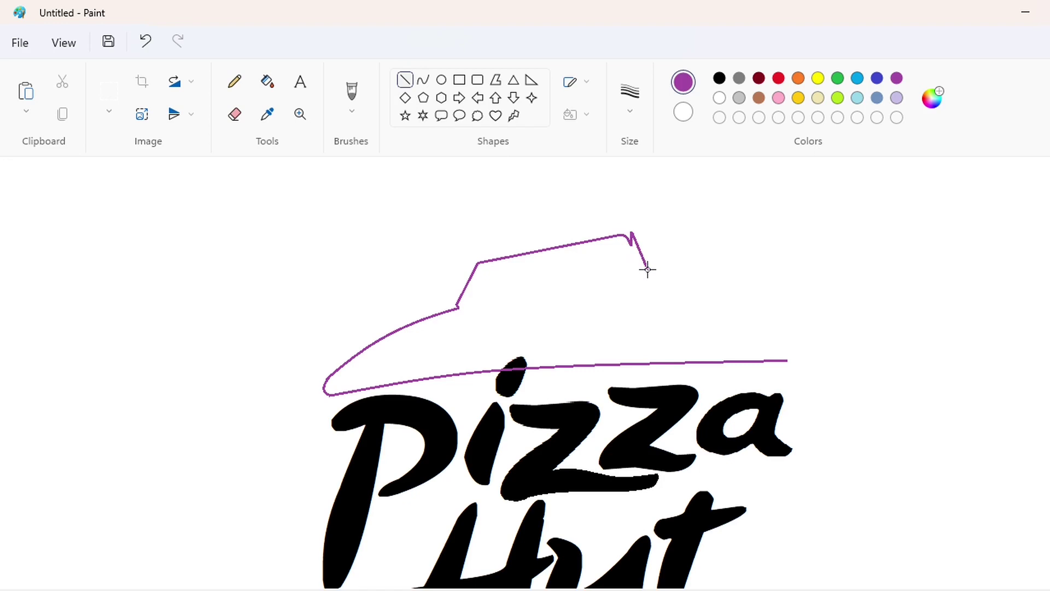
# Draw the roof's right slope as a purple curve from the crown down to a tip beyond the a
pyautogui.click(423, 80)
pyautogui.moveTo(653, 274); pyautogui.dragTo(807, 349)
pyautogui.moveTo(733, 323)
pyautogui.mouseDown()
pyautogui.moveTo(657, 281)
pyautogui.moveTo(738, 308)
pyautogui.mouseUp()
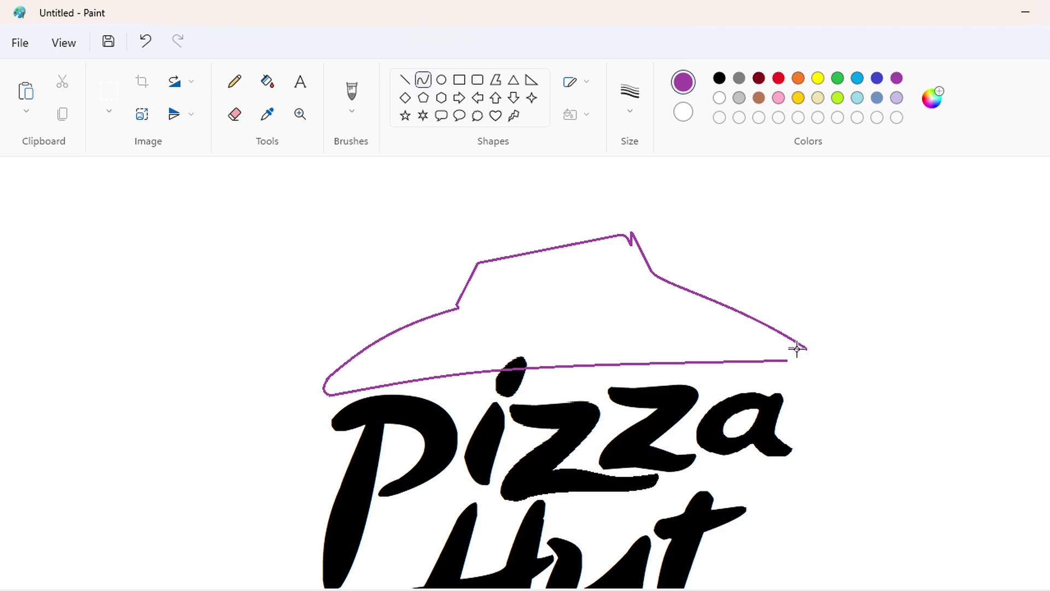
# Undo the last tip curve, erase the overshoot, and close the roof's right end with short purple curves
pyautogui.scroll(1, 971, 504)
pyautogui.hscroll(5, 527, 371)
pyautogui.scroll(-2, 527, 342)
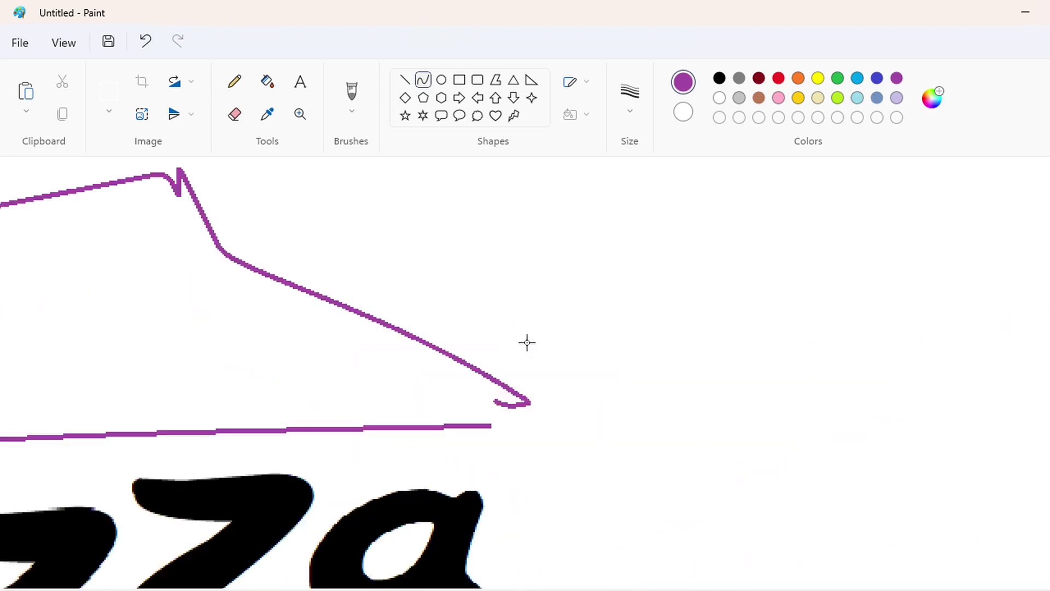
pyautogui.hotkey('ctrl', 'z')
pyautogui.click(234, 113)
pyautogui.click(532, 409)
pyautogui.click(423, 79)
pyautogui.moveTo(492, 425); pyautogui.dragTo(503, 425)
pyautogui.scroll(-3, 939, 538)
pyautogui.scroll(1, 987, 539)
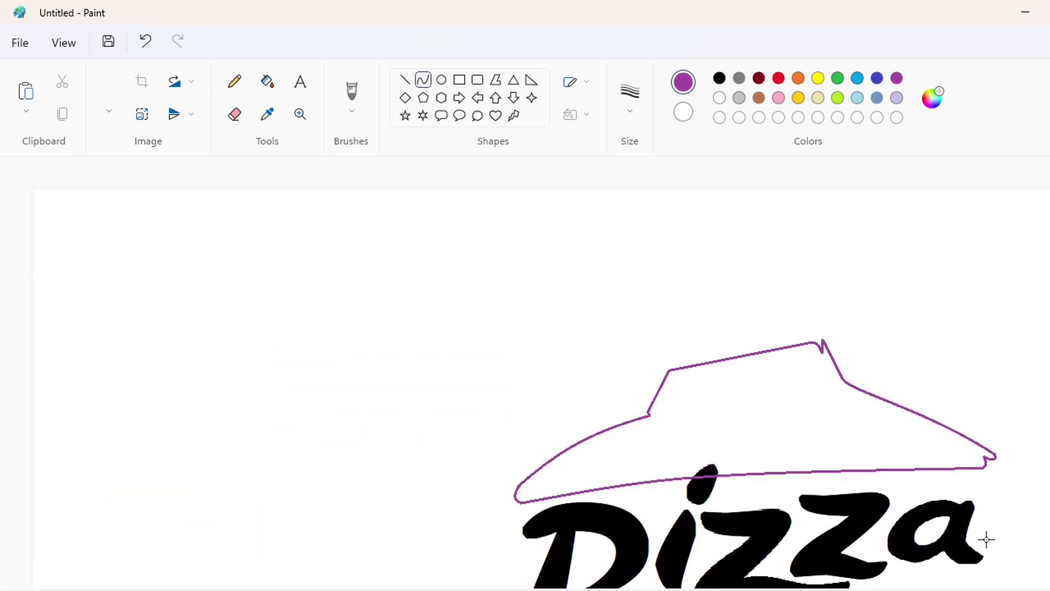
# Fill the closed roof outline with purple
pyautogui.scroll(-1, 987, 539)
pyautogui.scroll(2, 242, 572)
pyautogui.moveTo(242, 587); pyautogui.dragTo(487, 587)
pyautogui.scroll(1, 504, 531)
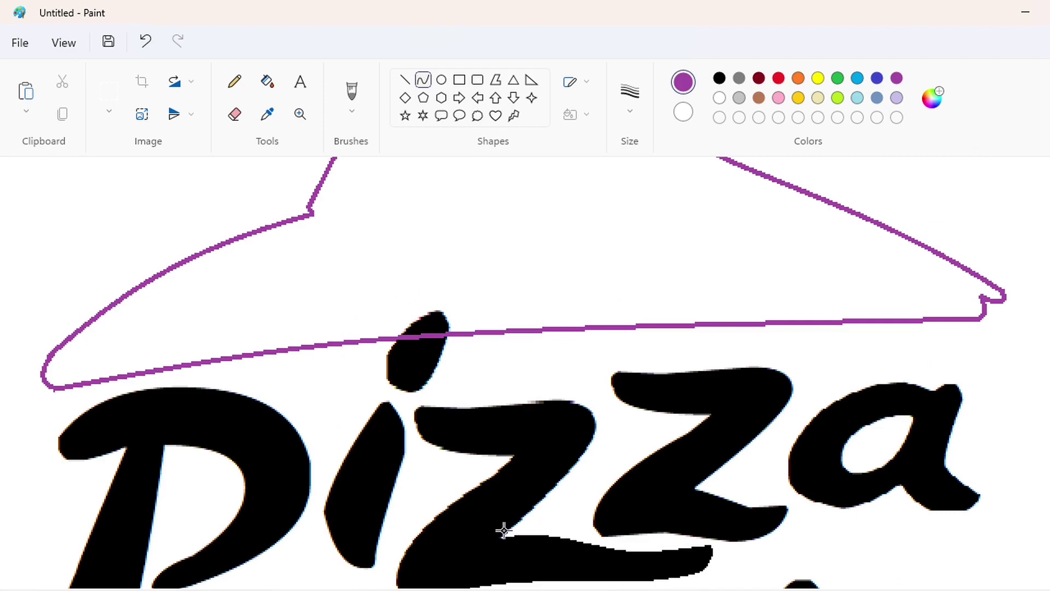
pyautogui.click(267, 82)
pyautogui.click(508, 227)
# Cover the purple stripe on the i's dot with black and draw a white line along its upper-left edge
pyautogui.click(405, 79)
pyautogui.click(719, 78)
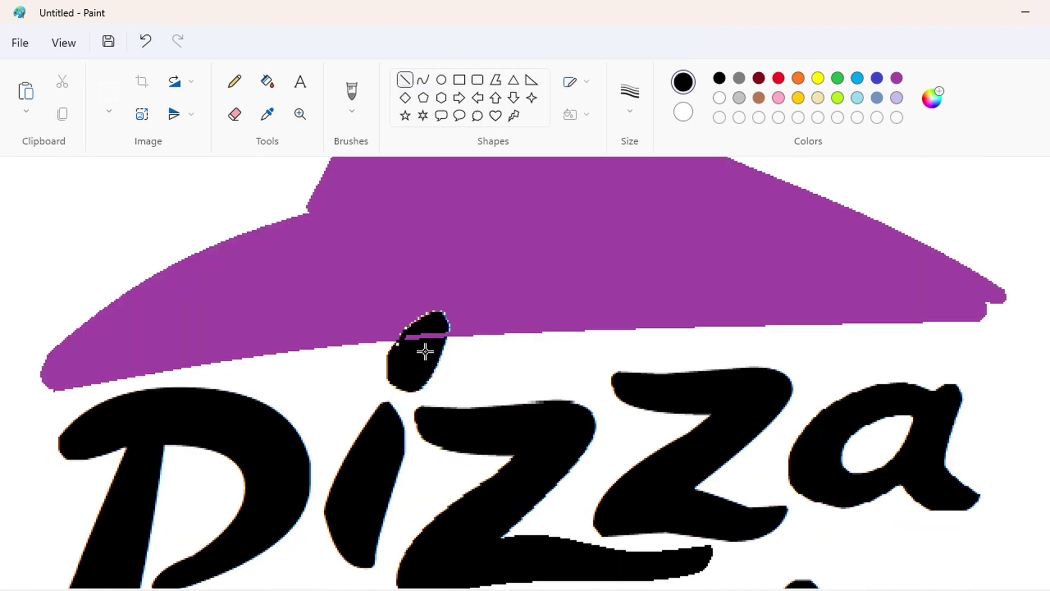
pyautogui.click(418, 353)
pyautogui.click(268, 82)
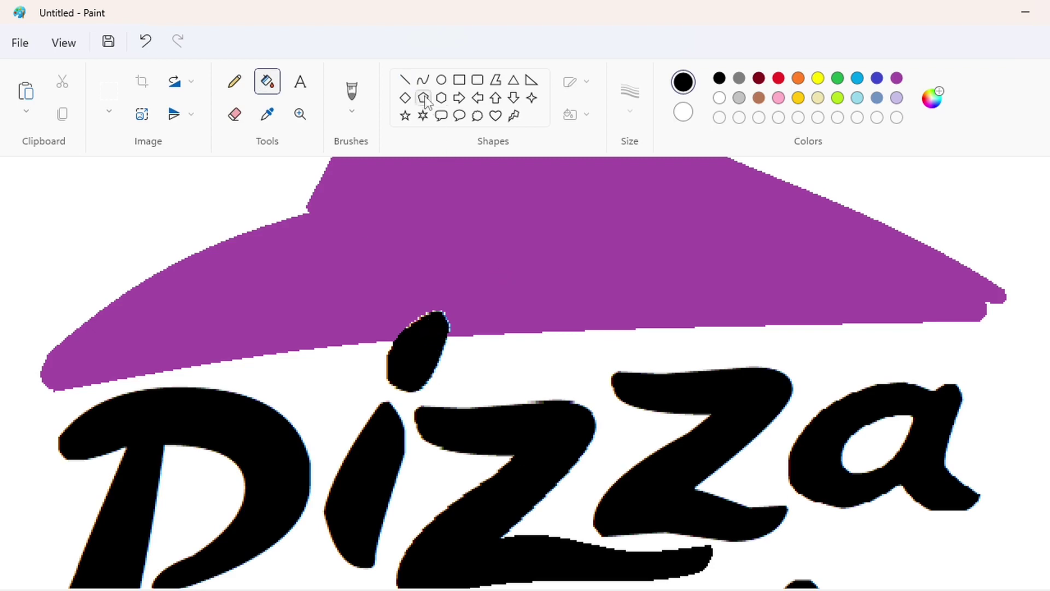
pyautogui.click(405, 79)
pyautogui.click(720, 98)
pyautogui.moveTo(385, 341); pyautogui.dragTo(408, 318)
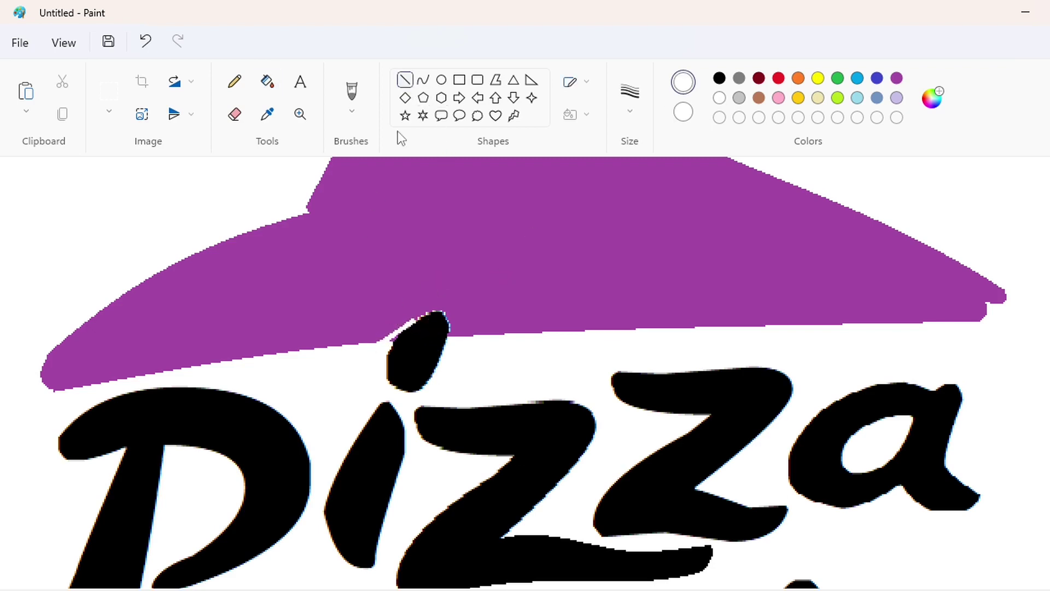
# Clear stray purple pixels by filling the roof orange, flooding the background purple and back to white, and refilling the roof purple
pyautogui.click(268, 81)
pyautogui.click(798, 78)
pyautogui.click(727, 230)
pyautogui.click(896, 78)
pyautogui.click(938, 215)
pyautogui.click(719, 97)
pyautogui.click(919, 196)
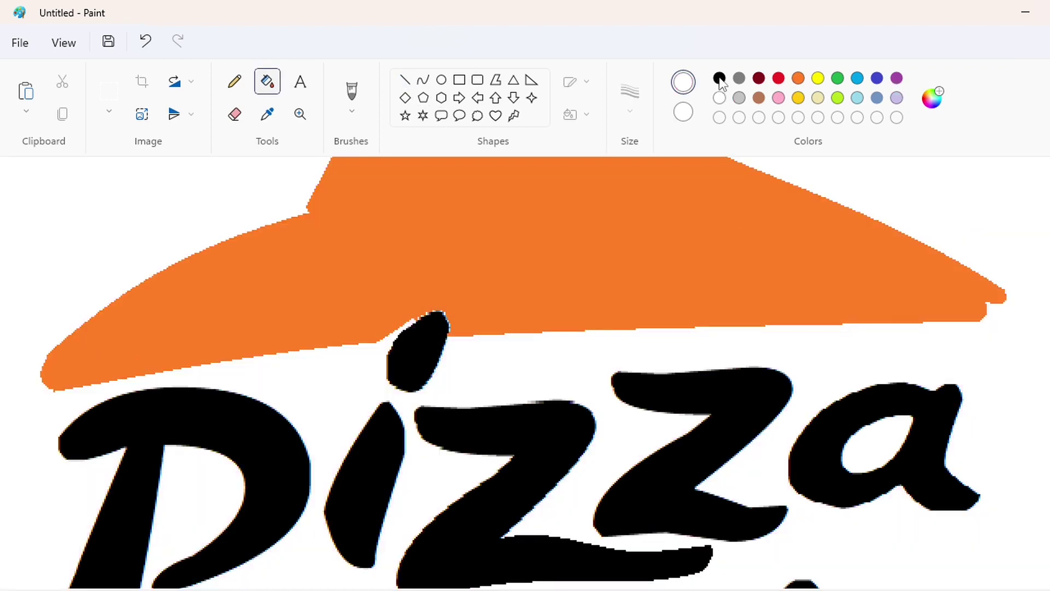
pyautogui.click(897, 77)
pyautogui.click(776, 282)
# Draw a thin dark red S-shaped curve on the roof from the crown's lower-left corner toward the left tip
pyautogui.scroll(-1, 828, 475)
pyautogui.scroll(1, 996, 582)
pyautogui.scroll(2, 815, 438)
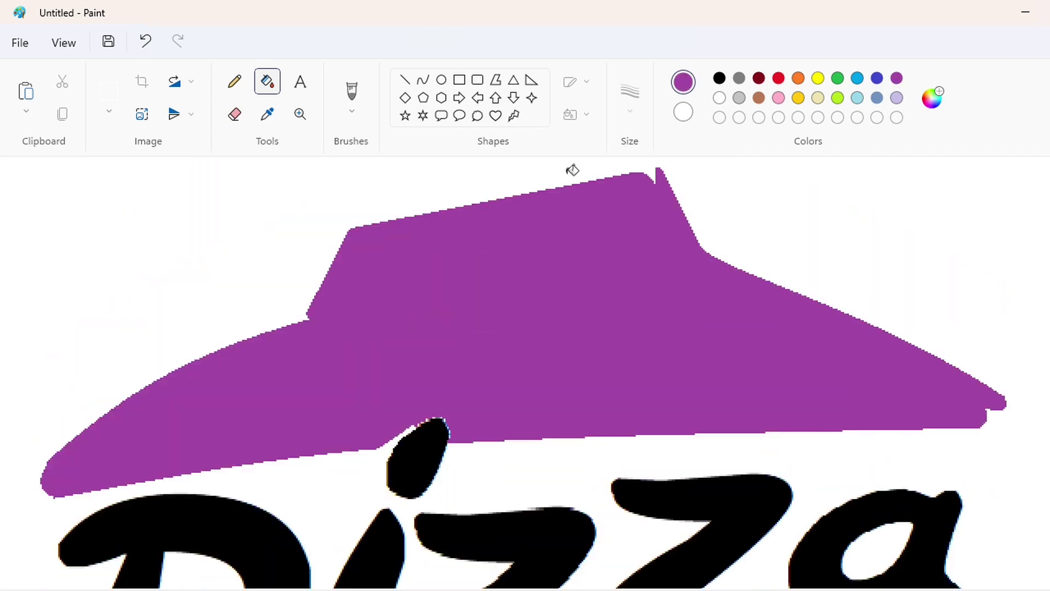
pyautogui.click(422, 79)
pyautogui.click(877, 78)
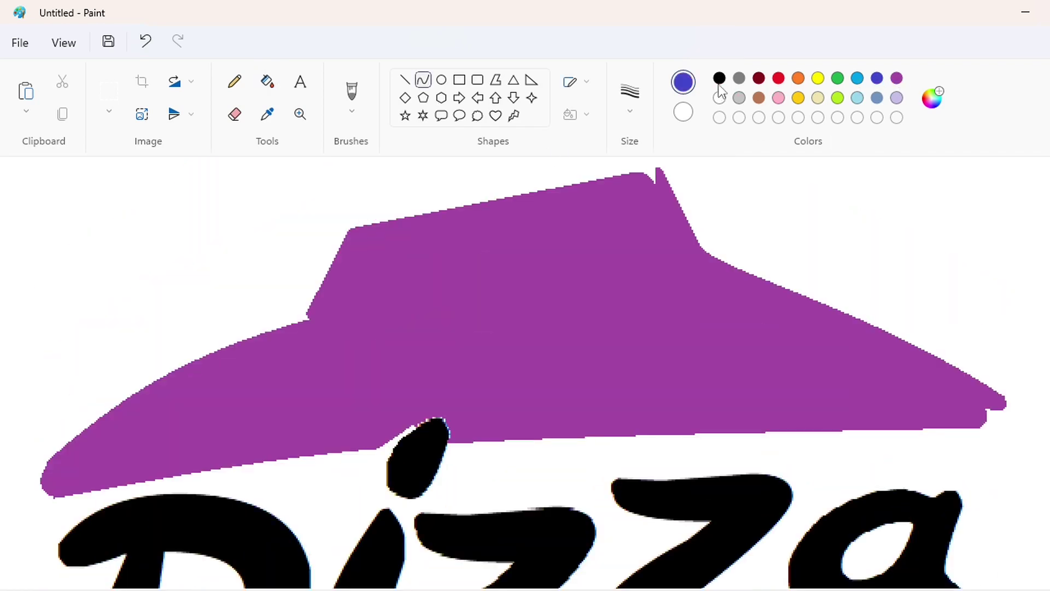
pyautogui.moveTo(307, 326)
pyautogui.mouseDown()
pyautogui.moveTo(104, 452)
pyautogui.moveTo(115, 450)
pyautogui.mouseUp()
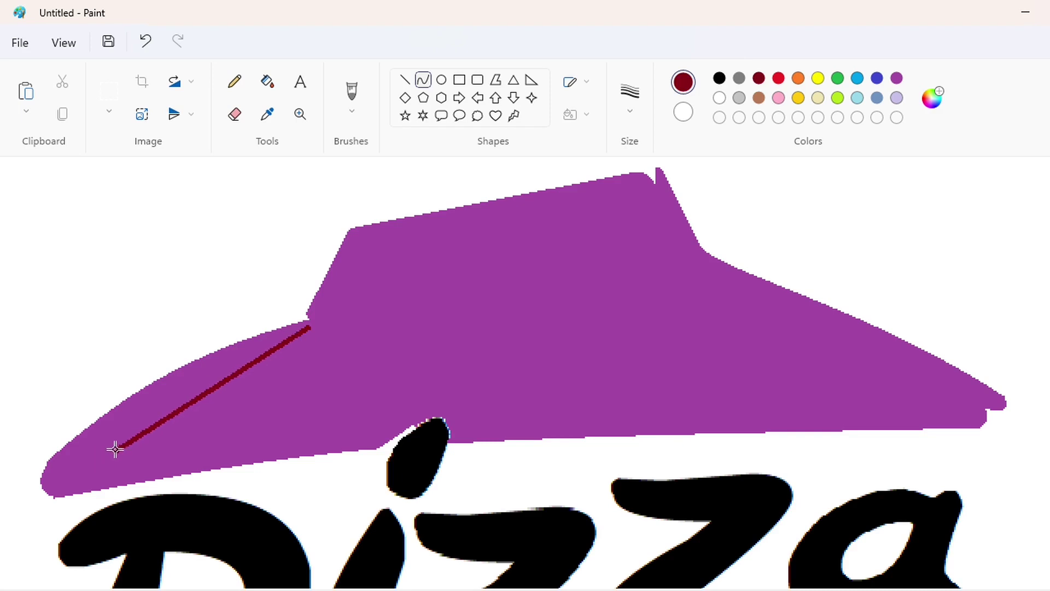
pyautogui.click(634, 112)
pyautogui.click(631, 178)
pyautogui.moveTo(237, 382); pyautogui.dragTo(177, 405)
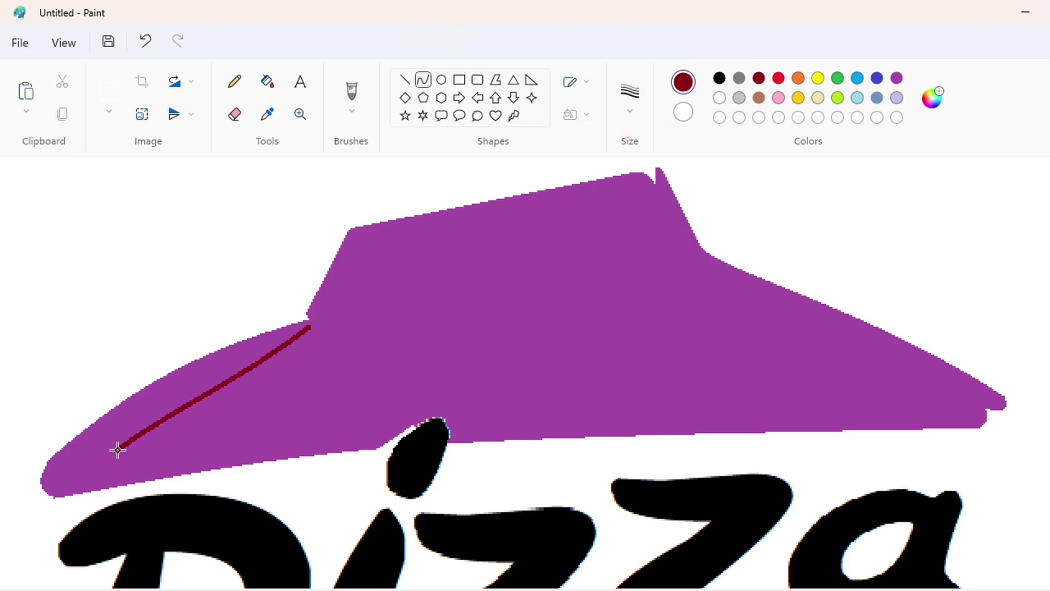
# Draw a dark red curve from the roof's left tip along the lower brim, finishing with a rounded end near the right tip
pyautogui.moveTo(118, 450); pyautogui.dragTo(891, 382)
pyautogui.moveTo(399, 427)
pyautogui.mouseDown()
pyautogui.moveTo(440, 402)
pyautogui.moveTo(626, 377)
pyautogui.mouseUp()
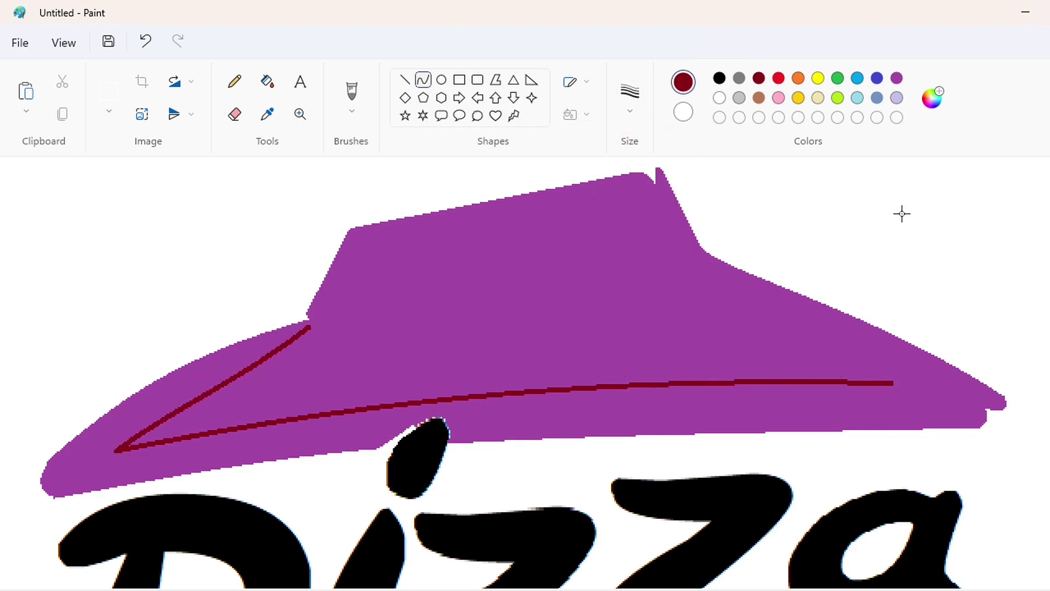
pyautogui.moveTo(897, 385)
pyautogui.mouseDown()
pyautogui.moveTo(902, 429)
pyautogui.moveTo(921, 382)
pyautogui.moveTo(930, 421)
pyautogui.mouseUp()
# Trace dark red inner lines up the crown's left side, beneath its top edge, and down the roof's right slope
pyautogui.click(405, 80)
pyautogui.moveTo(310, 324)
pyautogui.mouseDown()
pyautogui.moveTo(356, 247)
pyautogui.moveTo(636, 196)
pyautogui.mouseUp()
pyautogui.click(439, 304)
pyautogui.click(423, 80)
pyautogui.moveTo(388, 238); pyautogui.dragTo(539, 235)
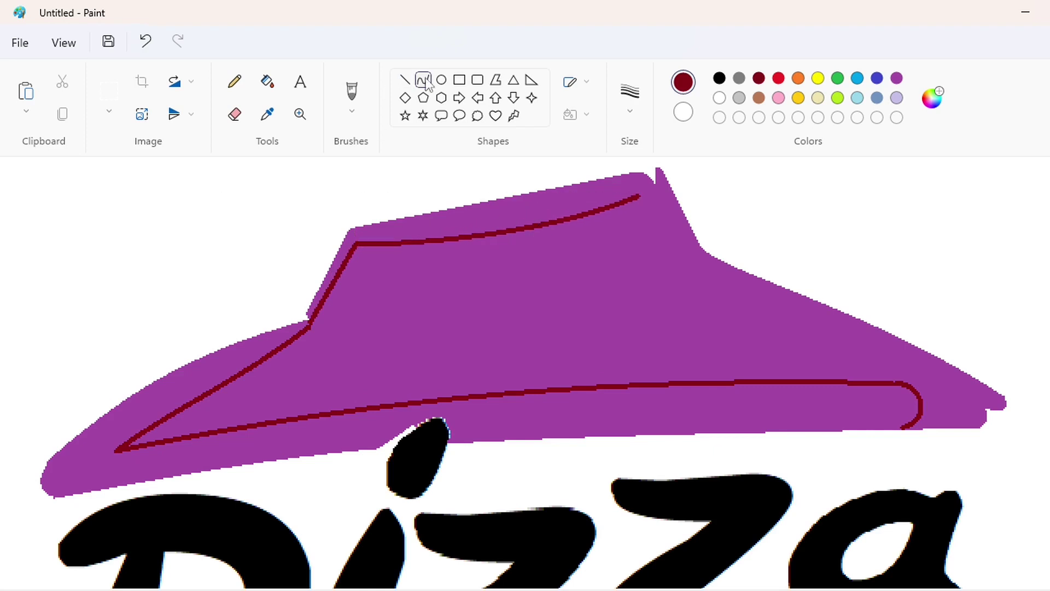
pyautogui.moveTo(626, 187)
pyautogui.mouseDown()
pyautogui.moveTo(689, 261)
pyautogui.moveTo(987, 405)
pyautogui.mouseUp()
pyautogui.moveTo(701, 286); pyautogui.dragTo(692, 287)
# Fill the bands between the inner lines and the roof's outer edge with dark red, keeping the centre purple
pyautogui.click(267, 84)
pyautogui.click(481, 221)
pyautogui.click(245, 356)
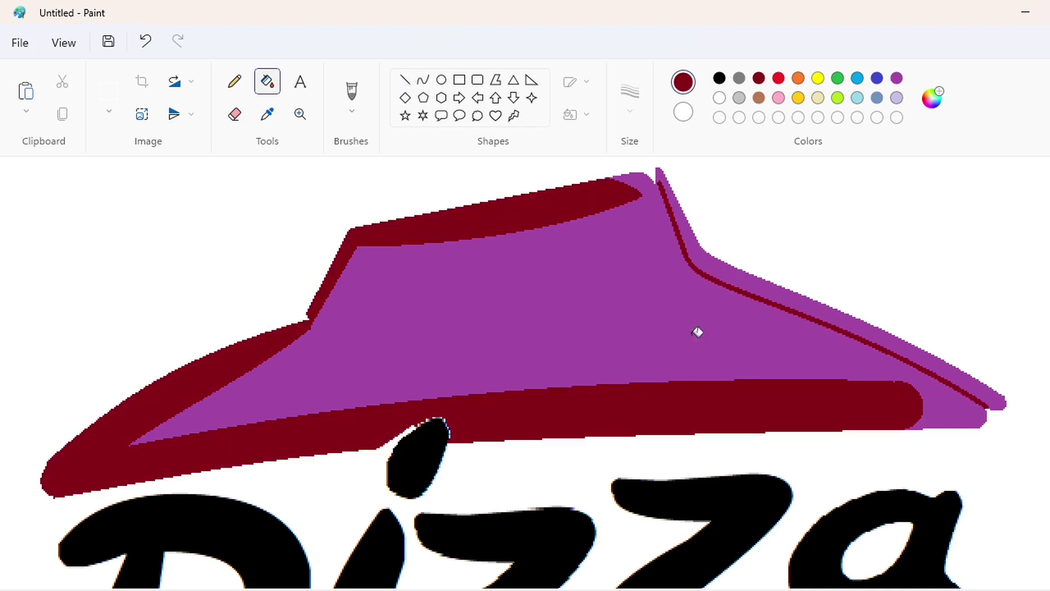
pyautogui.click(697, 332)
pyautogui.hotkey('ctrl', 'z')
pyautogui.hotkey('ctrl', 'z')
pyautogui.hotkey('ctrl', 'z')
# Draw a small purple circle below the H of Hut and a curve from its top rising past the t's foot
pyautogui.scroll(-1, 525, 372)
pyautogui.scroll(-4, 932, 576)
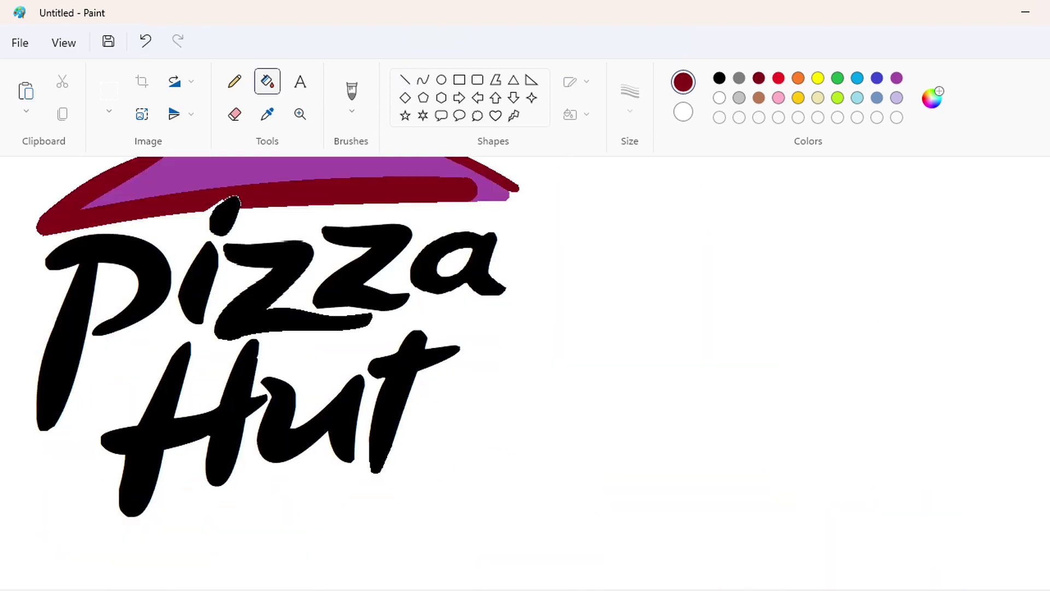
pyautogui.hscroll(-5, 816, 556)
pyautogui.hscroll(1, 816, 556)
pyautogui.click(441, 80)
pyautogui.click(896, 78)
pyautogui.moveTo(399, 418)
pyautogui.mouseDown()
pyautogui.moveTo(434, 458)
pyautogui.moveTo(698, 336)
pyautogui.mouseUp()
pyautogui.click(430, 428)
pyautogui.click(423, 80)
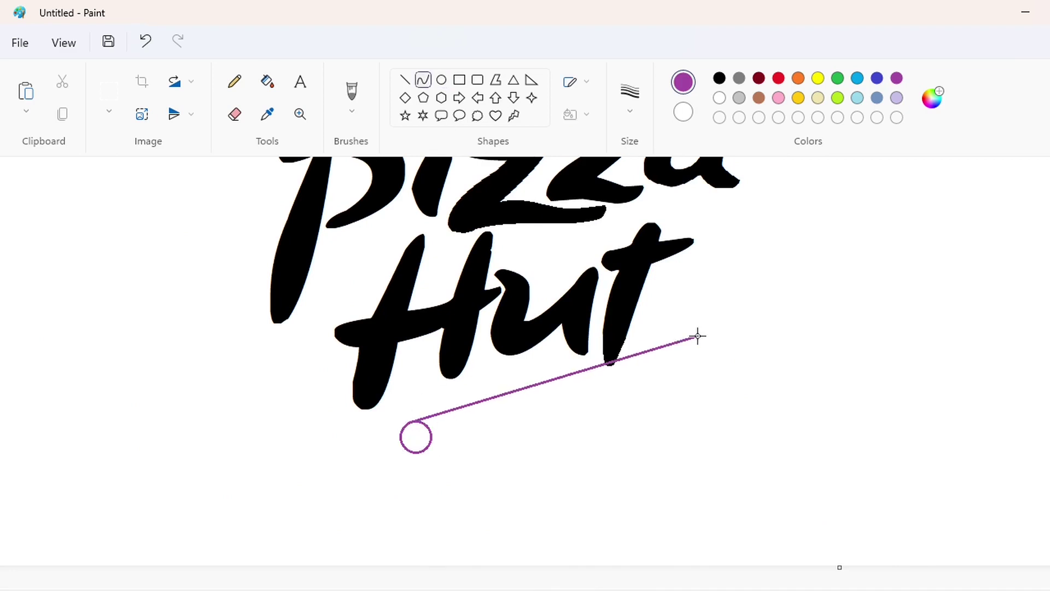
pyautogui.click(461, 404)
pyautogui.moveTo(460, 404); pyautogui.dragTo(511, 377)
# Draw a second purple curve from the circle's bottom beneath the first and close the narrow right end with a rounded cap
pyautogui.moveTo(419, 452); pyautogui.dragTo(693, 347)
pyautogui.moveTo(464, 436); pyautogui.dragTo(467, 443)
pyautogui.moveTo(514, 410); pyautogui.dragTo(544, 386)
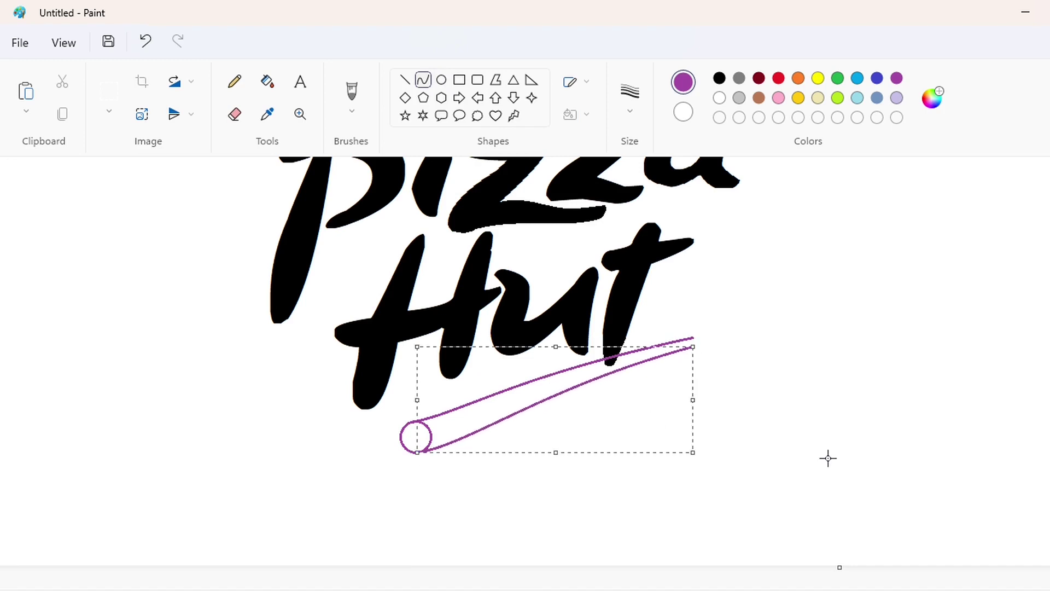
pyautogui.keyDown('ctrl'); pyautogui.scroll(2, 828, 459); pyautogui.keyUp('ctrl')
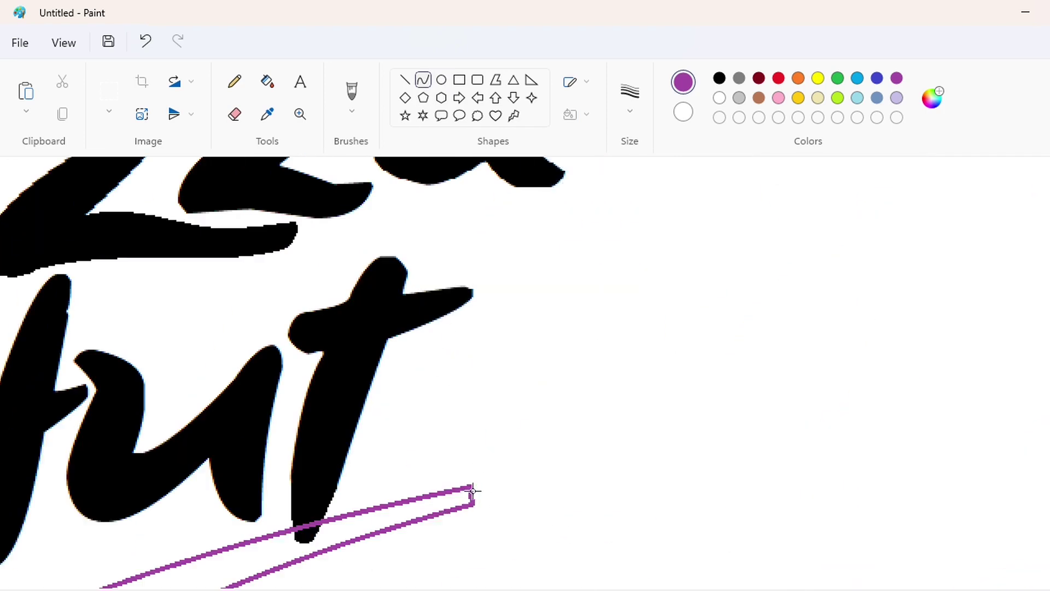
pyautogui.moveTo(473, 490); pyautogui.dragTo(491, 495)
pyautogui.keyDown('ctrl'); pyautogui.scroll(-3, 525, 372); pyautogui.keyUp('ctrl')
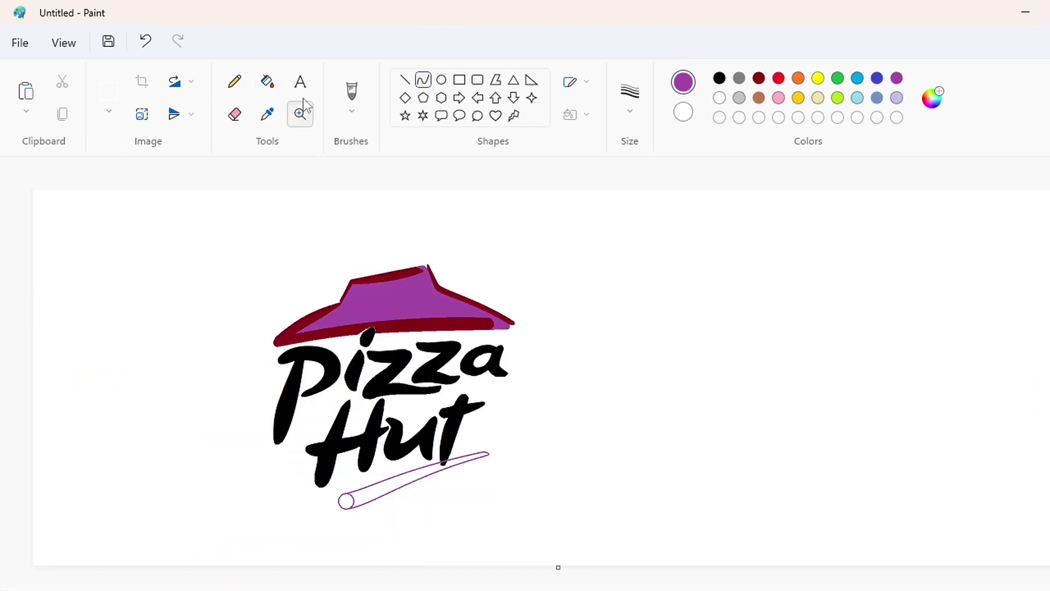
# Fill the underline stroke and its round left end with purple
pyautogui.click(268, 82)
pyautogui.click(370, 494)
pyautogui.click(346, 500)
# Cover the purple stripe crossing the foot of the t with black
pyautogui.keyDown('ctrl'); pyautogui.scroll(3, 939, 542); pyautogui.keyUp('ctrl')
pyautogui.moveTo(240, 588); pyautogui.dragTo(570, 589)
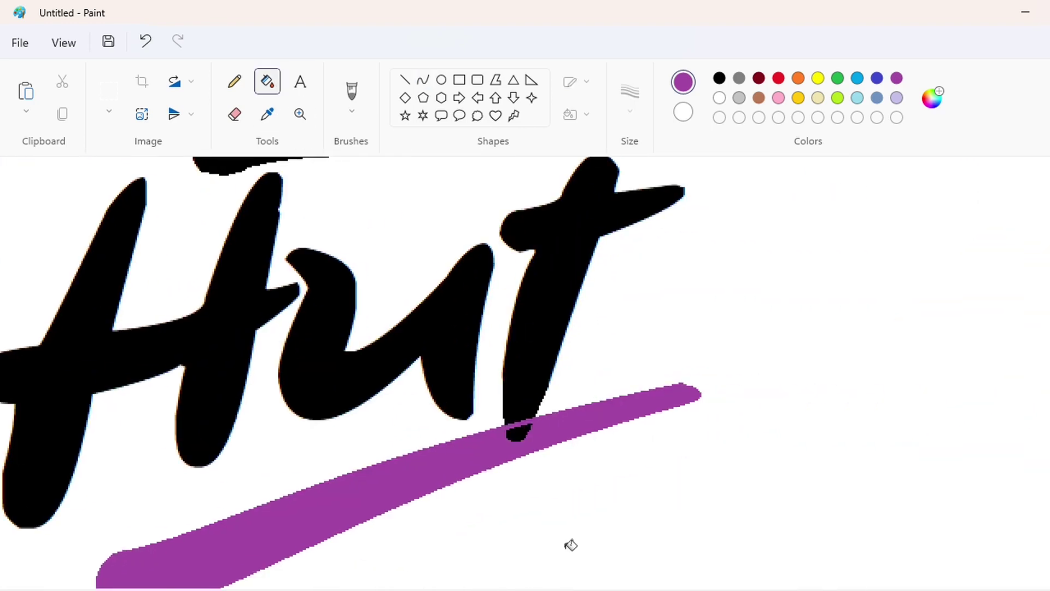
pyautogui.click(405, 80)
pyautogui.click(719, 77)
pyautogui.moveTo(507, 419)
pyautogui.mouseDown()
pyautogui.moveTo(507, 433)
pyautogui.moveTo(534, 408)
pyautogui.mouseUp()
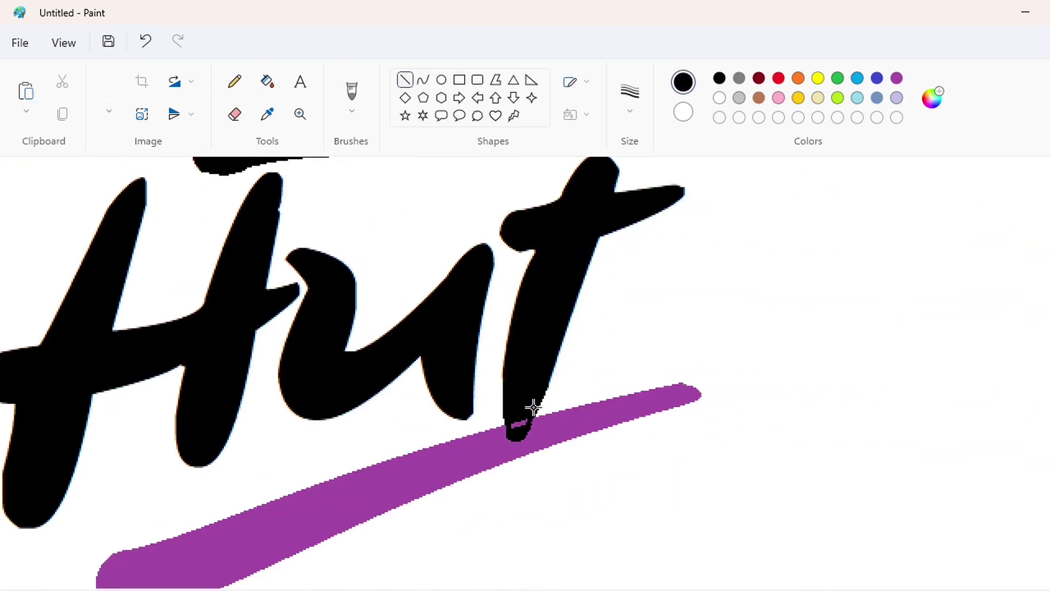
pyautogui.click(602, 364)
pyautogui.click(719, 97)
pyautogui.moveTo(662, 382); pyautogui.dragTo(702, 381)
pyautogui.click(267, 81)
pyautogui.click(519, 424)
pyautogui.keyDown('ctrl'); pyautogui.scroll(-2, 711, 589); pyautogui.keyUp('ctrl')
pyautogui.hscroll(-5, 712, 589)
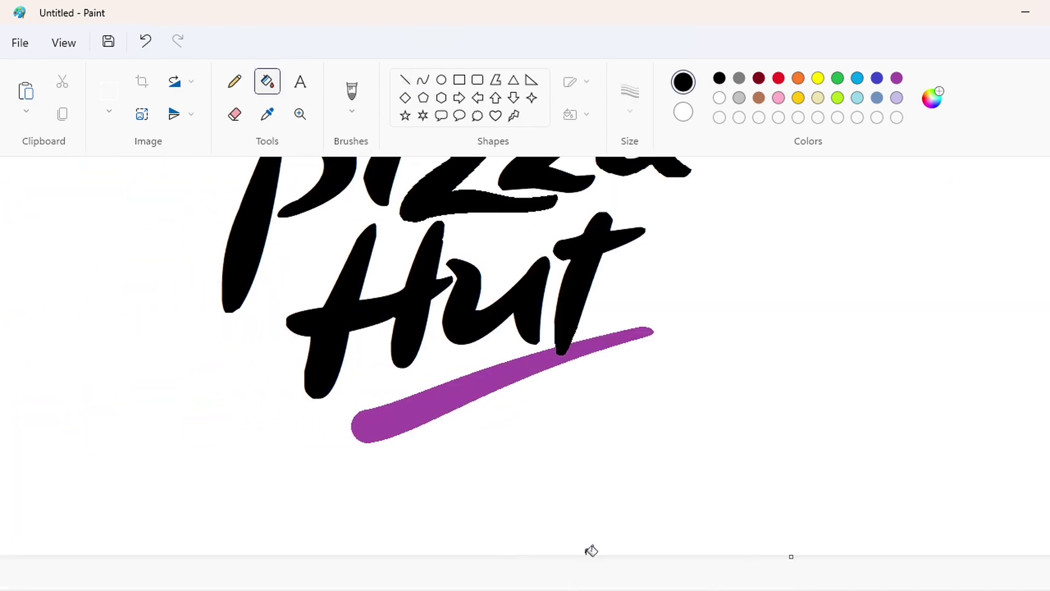
# Start a blue outline around the lettering, curving around the H's lower-left foot and the p's foot, and up the p's left side
pyautogui.click(422, 80)
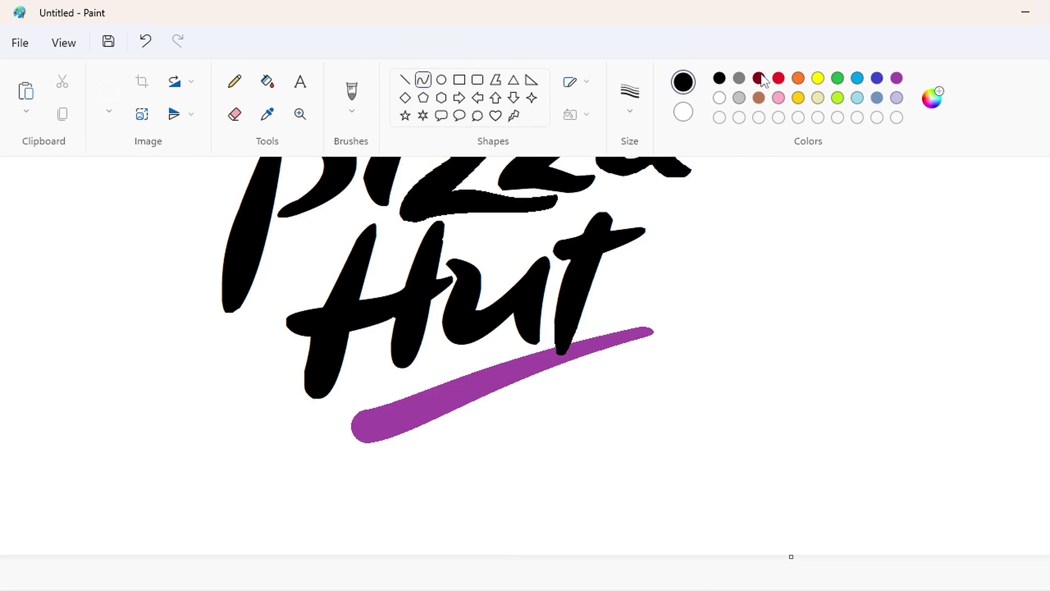
pyautogui.click(877, 79)
pyautogui.moveTo(328, 416)
pyautogui.mouseDown()
pyautogui.moveTo(267, 333)
pyautogui.moveTo(275, 349)
pyautogui.mouseUp()
pyautogui.moveTo(302, 401)
pyautogui.mouseDown()
pyautogui.moveTo(301, 422)
pyautogui.moveTo(269, 402)
pyautogui.mouseUp()
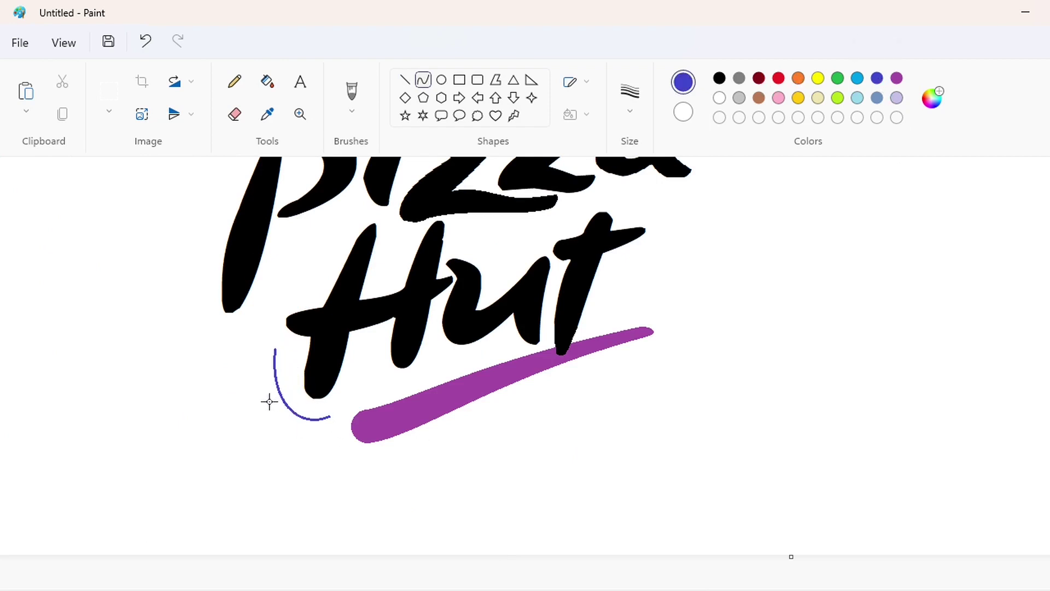
pyautogui.click(405, 80)
pyautogui.moveTo(275, 349)
pyautogui.mouseDown()
pyautogui.moveTo(261, 324)
pyautogui.moveTo(192, 274)
pyautogui.moveTo(232, 344)
pyautogui.moveTo(188, 347)
pyautogui.mouseUp()
pyautogui.click(422, 80)
pyautogui.scroll(2, 519, 545)
pyautogui.scroll(2, 314, 378)
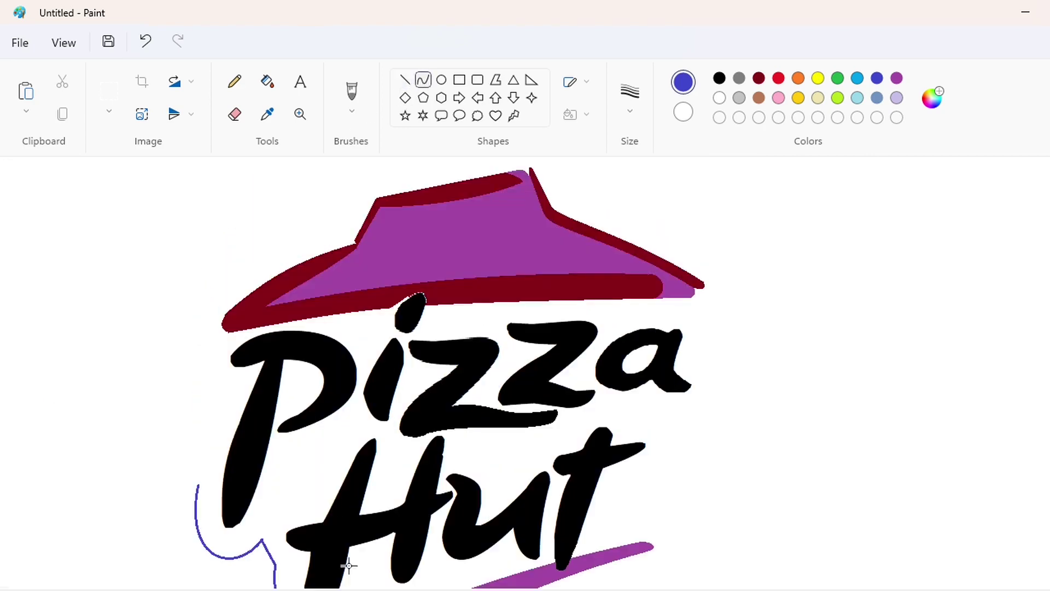
pyautogui.hscroll(-2, 347, 565)
pyautogui.moveTo(309, 484); pyautogui.dragTo(334, 395)
# Continue the blue outline in small bulges past the roof's left tip and along the left brim toward the crown
pyautogui.moveTo(313, 456)
pyautogui.mouseDown()
pyautogui.moveTo(320, 351)
pyautogui.moveTo(305, 382)
pyautogui.moveTo(304, 304)
pyautogui.moveTo(295, 333)
pyautogui.moveTo(322, 277)
pyautogui.moveTo(435, 227)
pyautogui.mouseUp()
pyautogui.click(320, 430)
pyautogui.click(438, 427)
pyautogui.click(305, 382)
pyautogui.click(226, 362)
pyautogui.click(292, 332)
pyautogui.click(213, 334)
pyautogui.moveTo(333, 287); pyautogui.dragTo(363, 243)
pyautogui.click(363, 243)
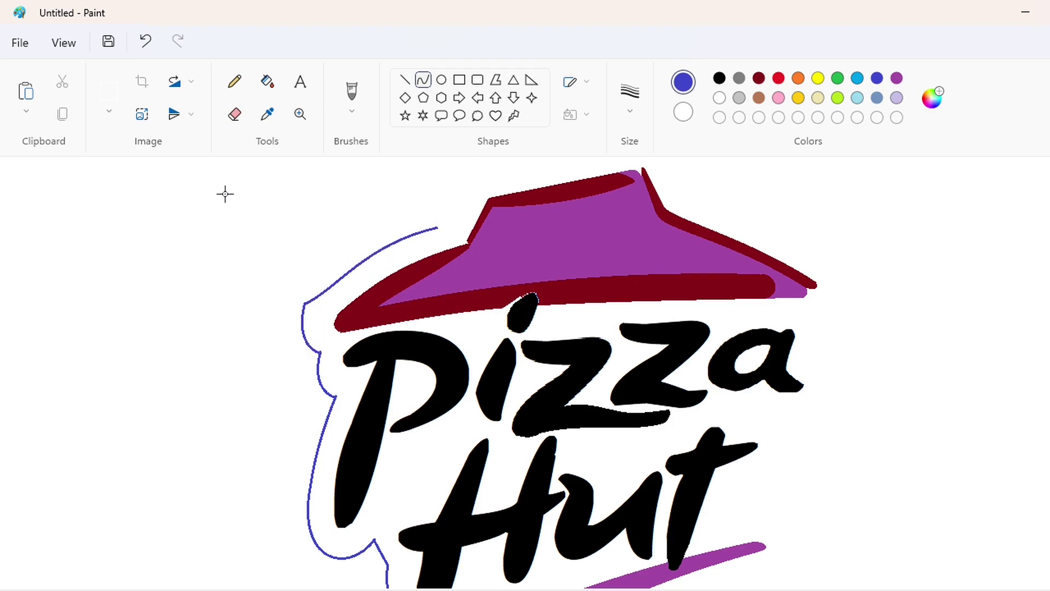
# Extend the blue outline up the crown's left side, across its top, and around its upper-right corner
pyautogui.scroll(2, 430, 261)
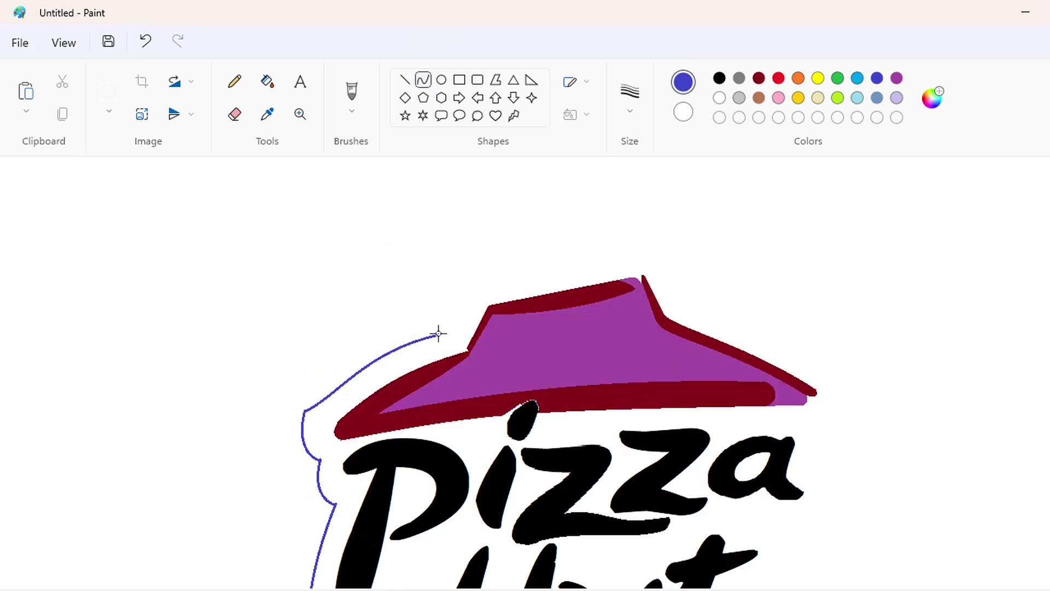
pyautogui.moveTo(438, 334); pyautogui.dragTo(628, 244)
pyautogui.moveTo(488, 282); pyautogui.dragTo(550, 256)
pyautogui.moveTo(648, 248); pyautogui.dragTo(680, 291)
pyautogui.click(405, 80)
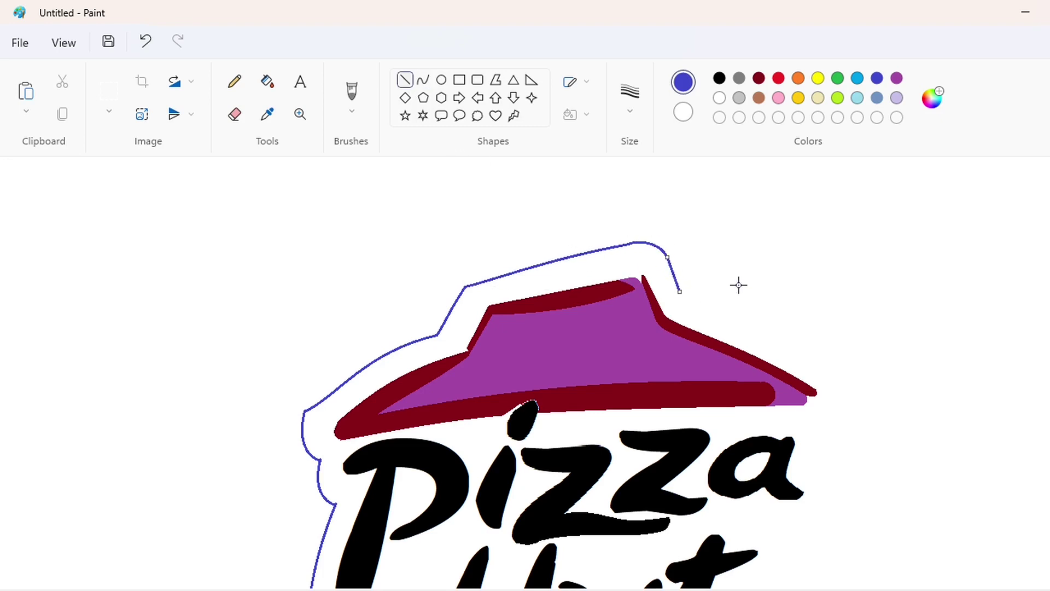
# Continue the blue outline down the roof's right slope and around the right tip to beside the a
pyautogui.click(422, 80)
pyautogui.hscroll(3, 547, 284)
pyautogui.moveTo(578, 292); pyautogui.dragTo(699, 340)
pyautogui.scroll(-3, 736, 283)
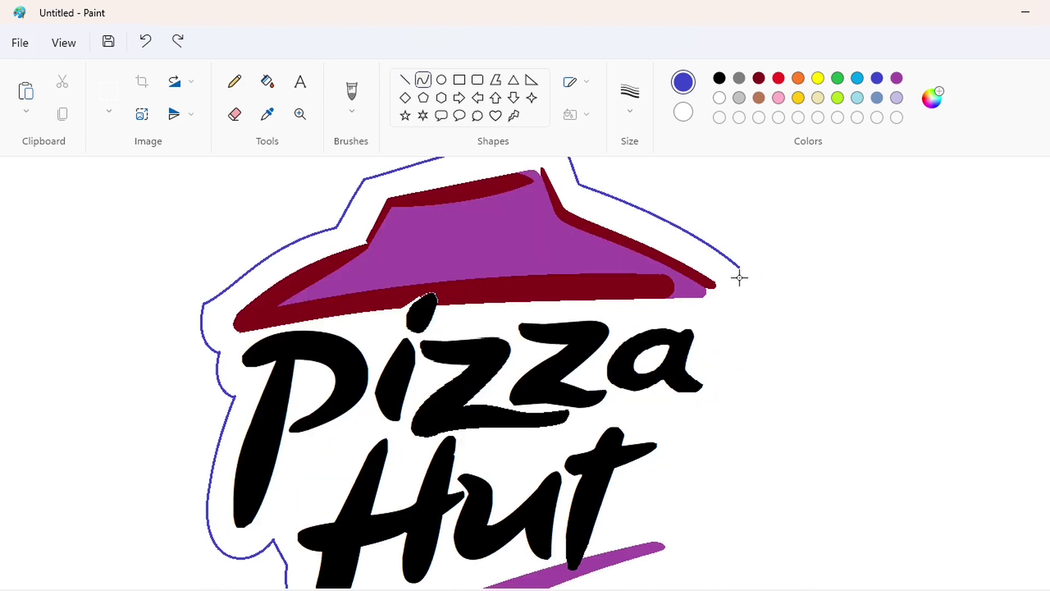
pyautogui.moveTo(739, 267); pyautogui.dragTo(725, 320)
pyautogui.moveTo(739, 285)
pyautogui.mouseDown()
pyautogui.moveTo(749, 293)
pyautogui.moveTo(719, 348)
pyautogui.moveTo(726, 332)
pyautogui.mouseUp()
pyautogui.click(825, 314)
pyautogui.scroll(-3, 768, 354)
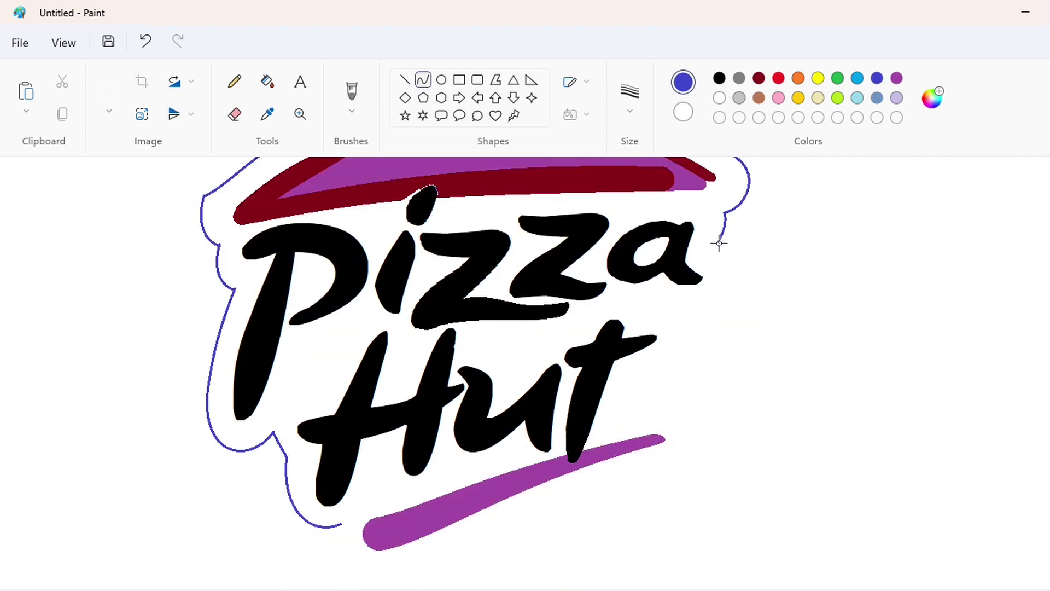
# Draw rounded blue outline curves around the right side of the a and the crossbar of the t
pyautogui.moveTo(718, 242); pyautogui.dragTo(678, 310)
pyautogui.moveTo(705, 274); pyautogui.dragTo(740, 277)
pyautogui.moveTo(722, 318); pyautogui.dragTo(624, 392)
pyautogui.moveTo(657, 345)
pyautogui.mouseDown()
pyautogui.moveTo(667, 333)
pyautogui.moveTo(709, 353)
pyautogui.mouseUp()
pyautogui.click(680, 375)
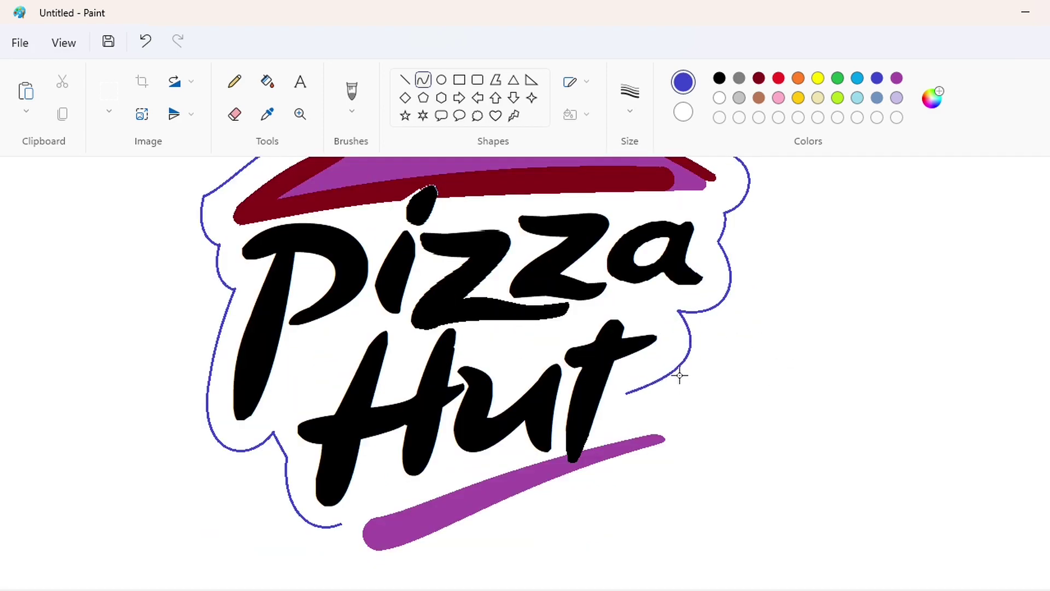
# Close the blue outline around the purple underline stroke, joining it to the outline below the H
pyautogui.click(405, 79)
pyautogui.click(424, 80)
pyautogui.moveTo(627, 398)
pyautogui.mouseDown()
pyautogui.moveTo(675, 427)
pyautogui.moveTo(670, 460)
pyautogui.moveTo(703, 445)
pyautogui.mouseUp()
pyautogui.scroll(-2, 753, 467)
pyautogui.moveTo(340, 417)
pyautogui.mouseDown()
pyautogui.moveTo(378, 466)
pyautogui.moveTo(358, 473)
pyautogui.moveTo(668, 353)
pyautogui.mouseUp()
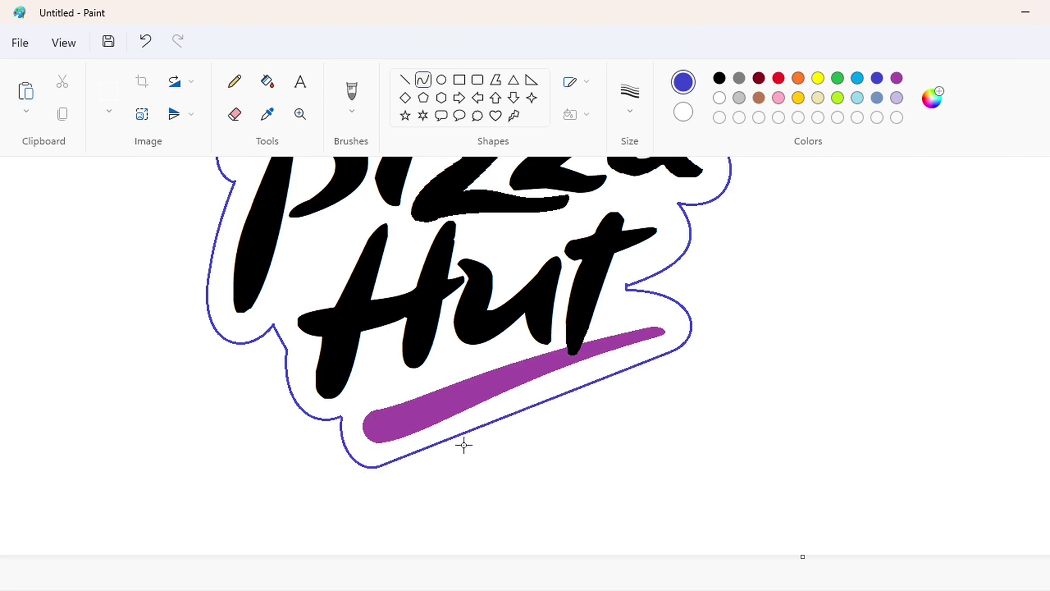
pyautogui.moveTo(464, 445); pyautogui.dragTo(550, 402)
# Fill the area inside the outline, behind the roof and lettering, with blue
pyautogui.scroll(-1, 786, 464)
pyautogui.click(267, 81)
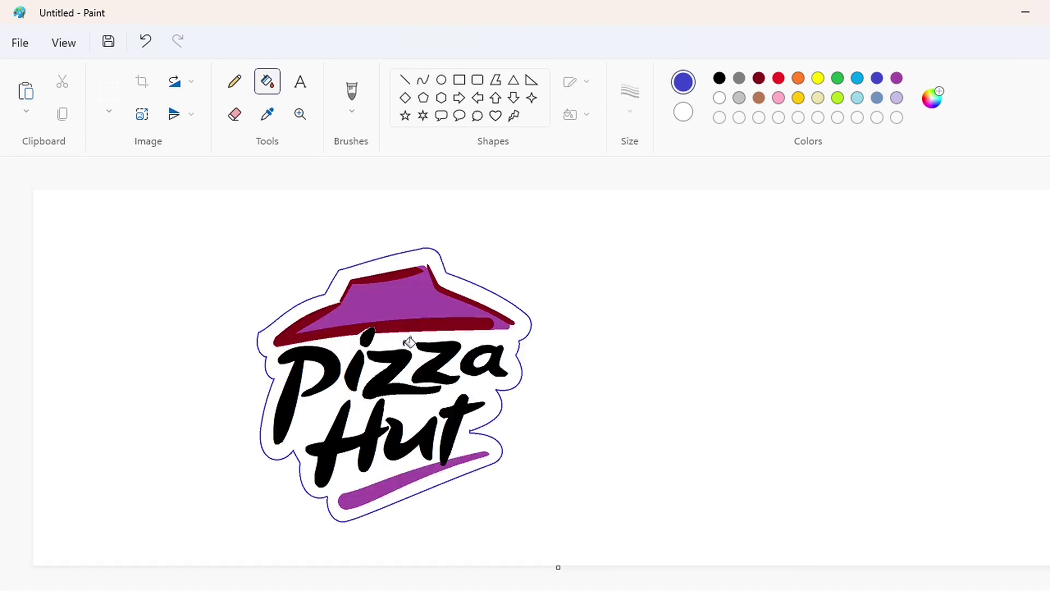
pyautogui.click(409, 342)
# Draw an 8 px white line along the blue border's corner beside the roof's left tip
pyautogui.keyDown('ctrl'); pyautogui.scroll(2, 657, 383); pyautogui.keyUp('ctrl')
pyautogui.click(405, 80)
pyautogui.click(630, 92)
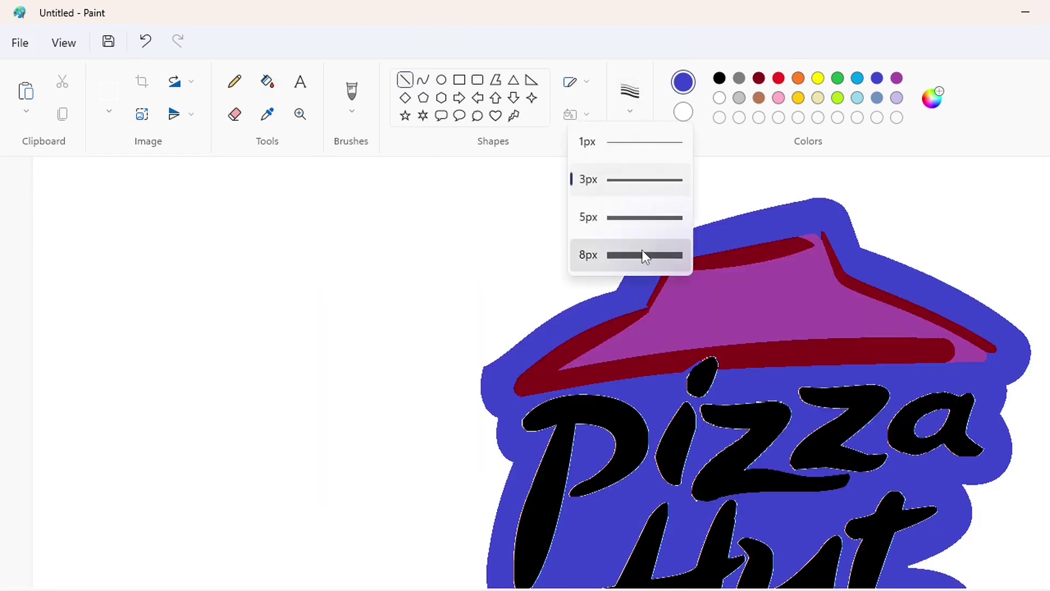
pyautogui.click(642, 254)
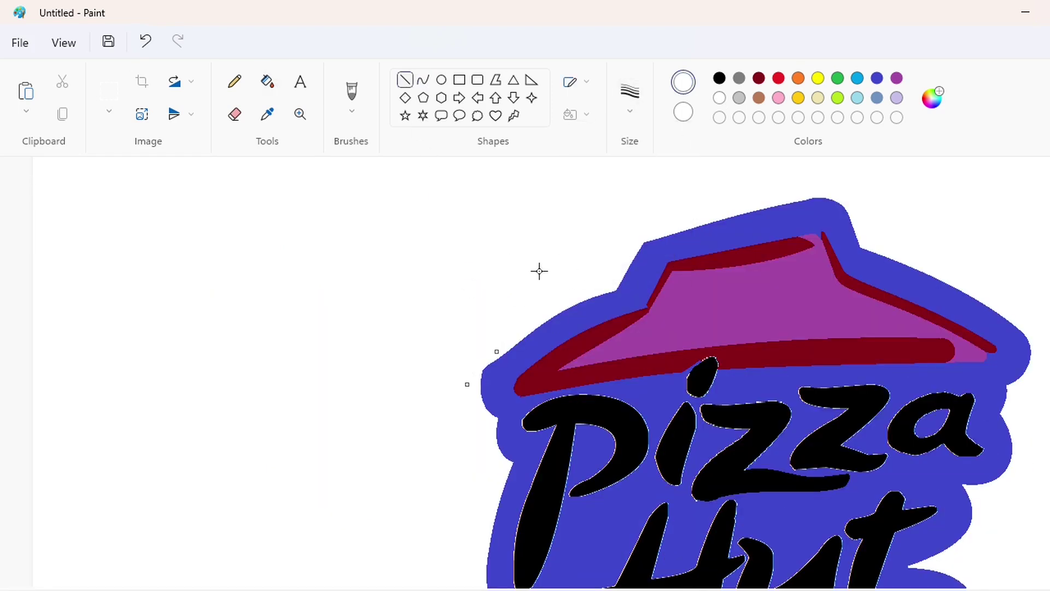
pyautogui.scroll(-1, 550, 280)
# Select the whole logo, cut and paste it, and move it to the right toward the middle of the canvas
pyautogui.click(107, 93)
pyautogui.moveTo(594, 545); pyautogui.dragTo(163, 211)
pyautogui.click(448, 80)
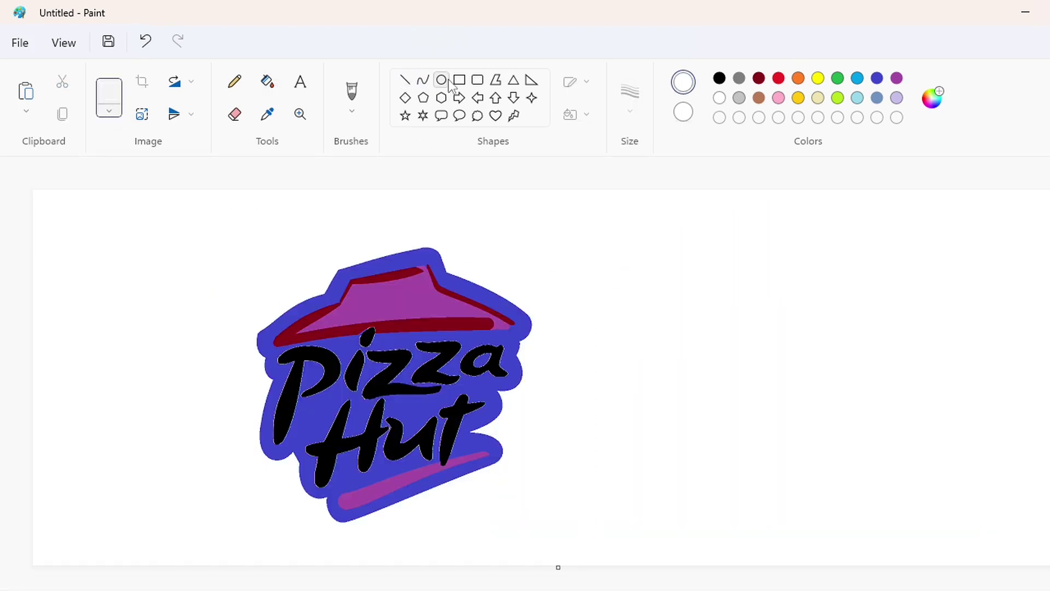
pyautogui.hotkey('ctrl', 'x')
pyautogui.hotkey('ctrl', 'v')
pyautogui.moveTo(270, 393); pyautogui.dragTo(486, 386)
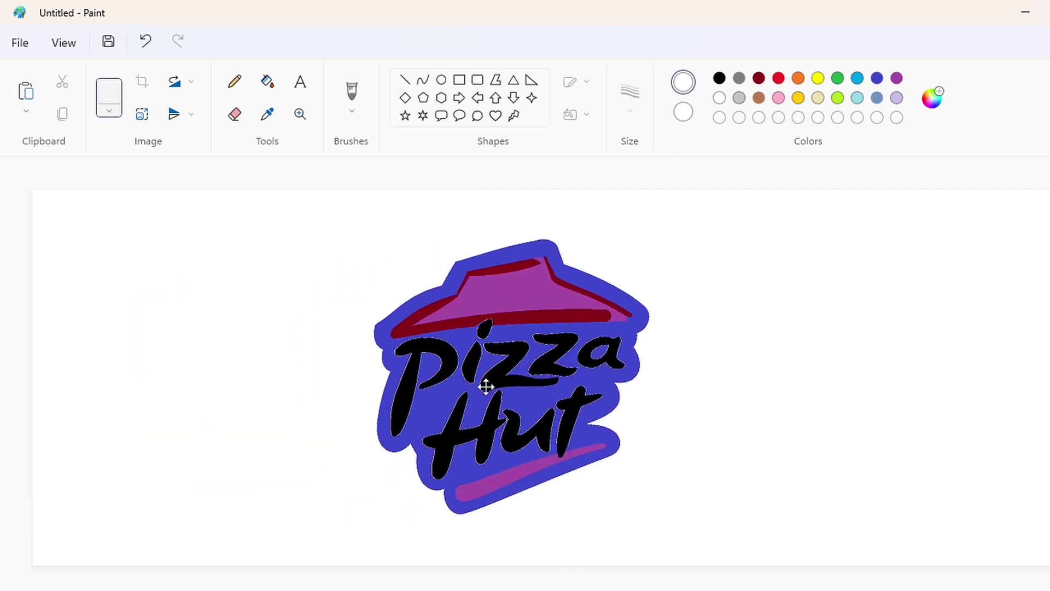
pyautogui.click(785, 434)
# Fill the black letters of Pizza Hut with white, leaving the i's dot black
pyautogui.click(268, 83)
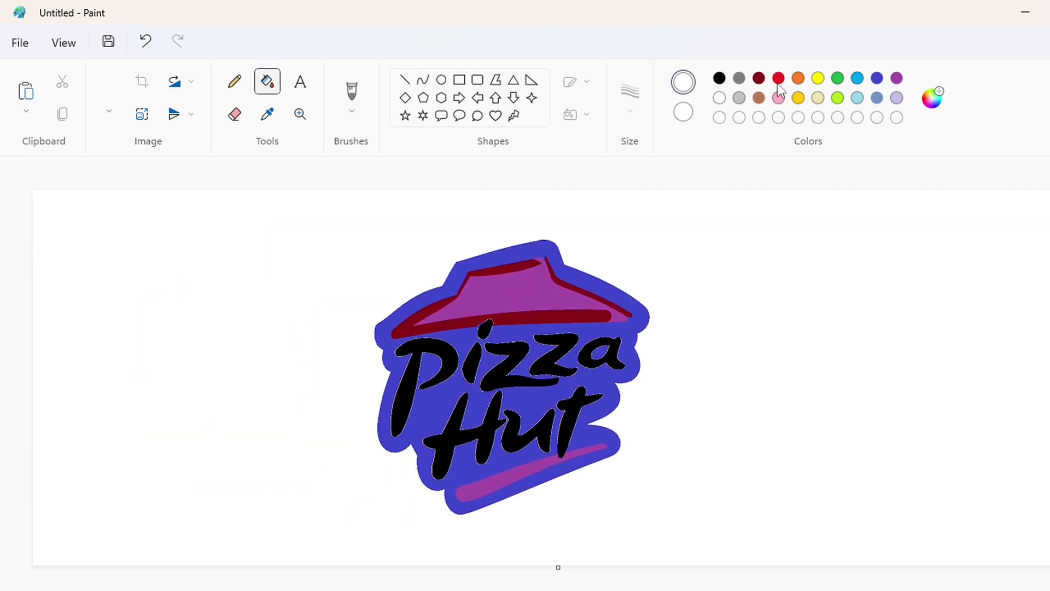
pyautogui.click(409, 390)
pyautogui.click(481, 366)
pyautogui.click(506, 365)
pyautogui.click(546, 366)
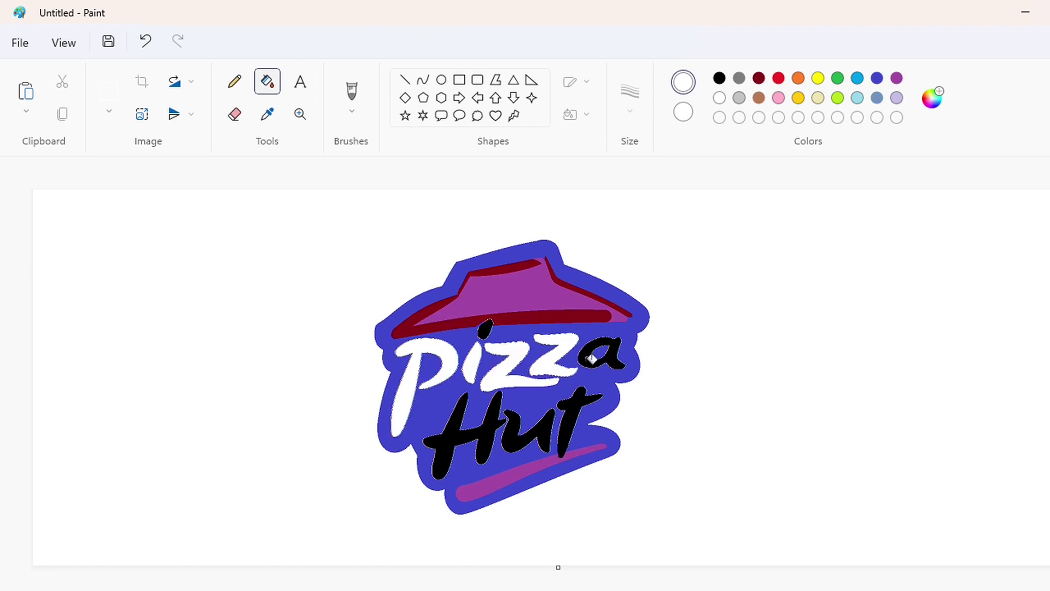
pyautogui.click(592, 358)
pyautogui.click(458, 432)
pyautogui.click(513, 438)
pyautogui.click(569, 424)
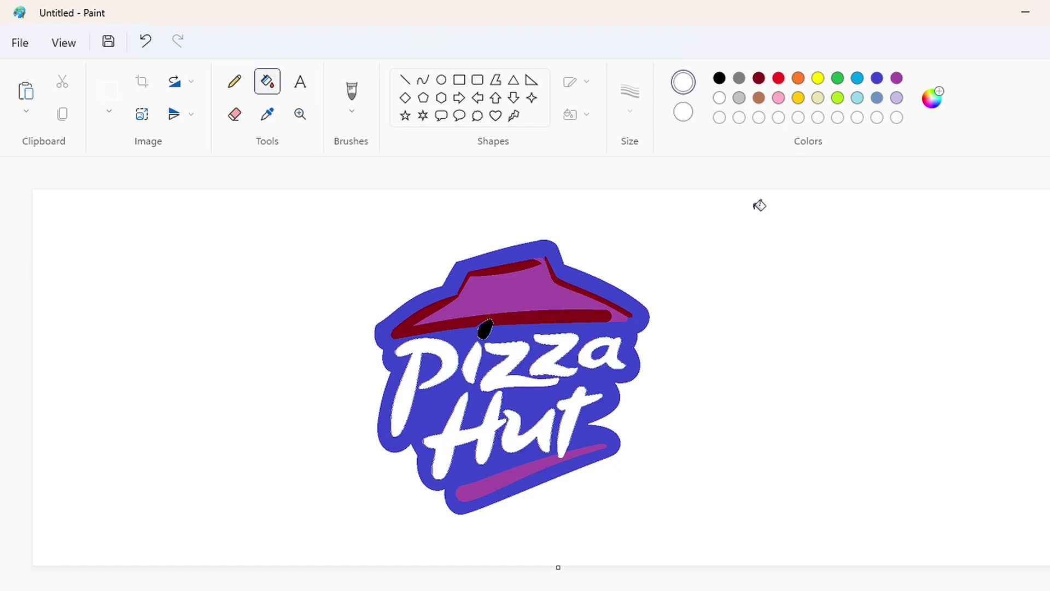
# Fill the i's dot with green and the purple part of the roof with red
pyautogui.click(837, 78)
pyautogui.click(485, 328)
pyautogui.click(779, 79)
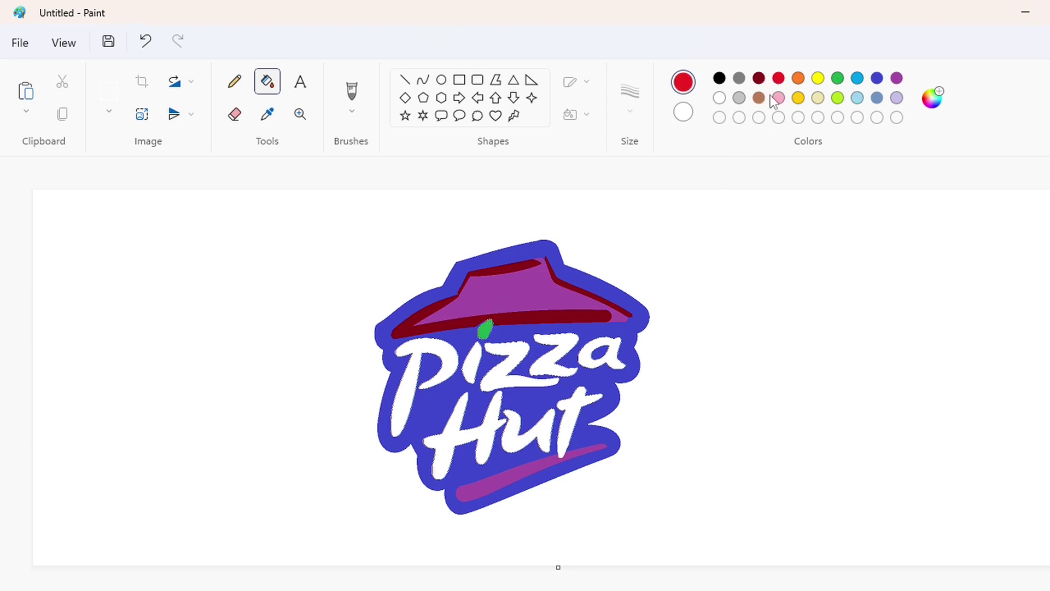
pyautogui.click(536, 285)
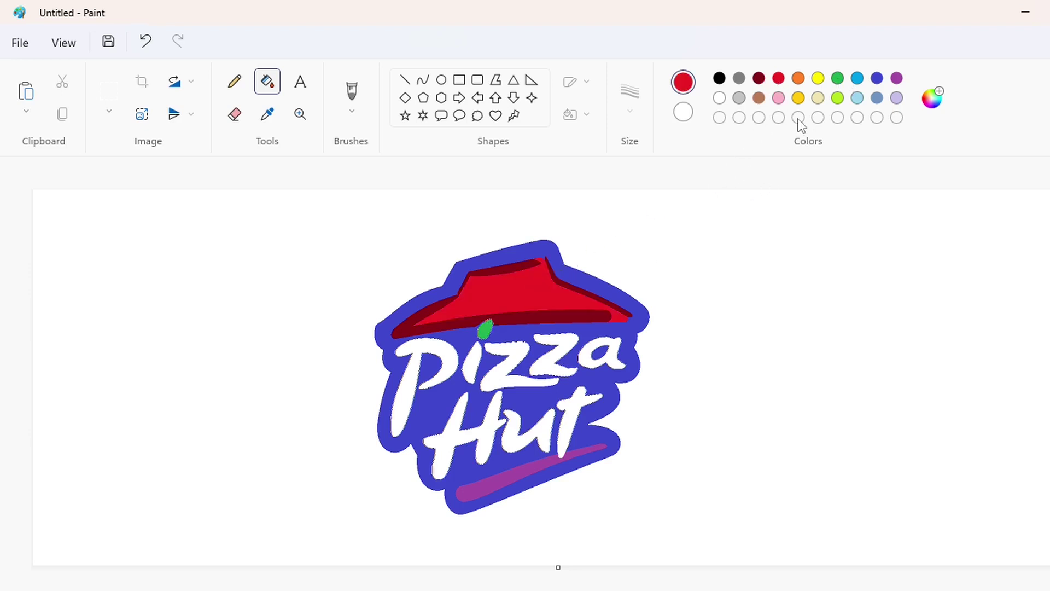
# Fill the underline stroke with gold and the blue background of the logo with black
pyautogui.click(800, 101)
pyautogui.click(547, 460)
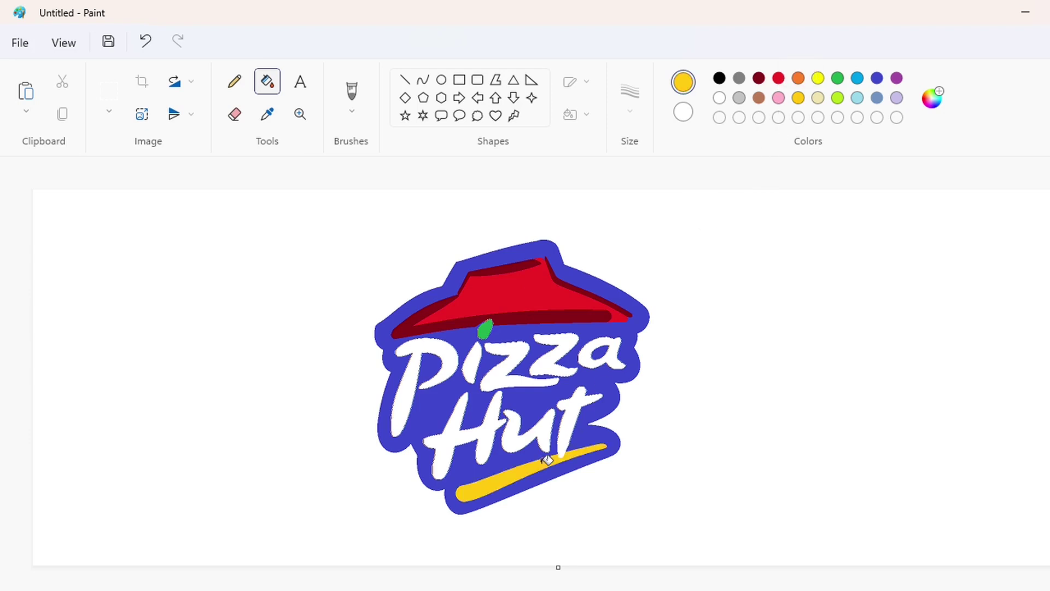
pyautogui.click(720, 78)
pyautogui.click(528, 331)
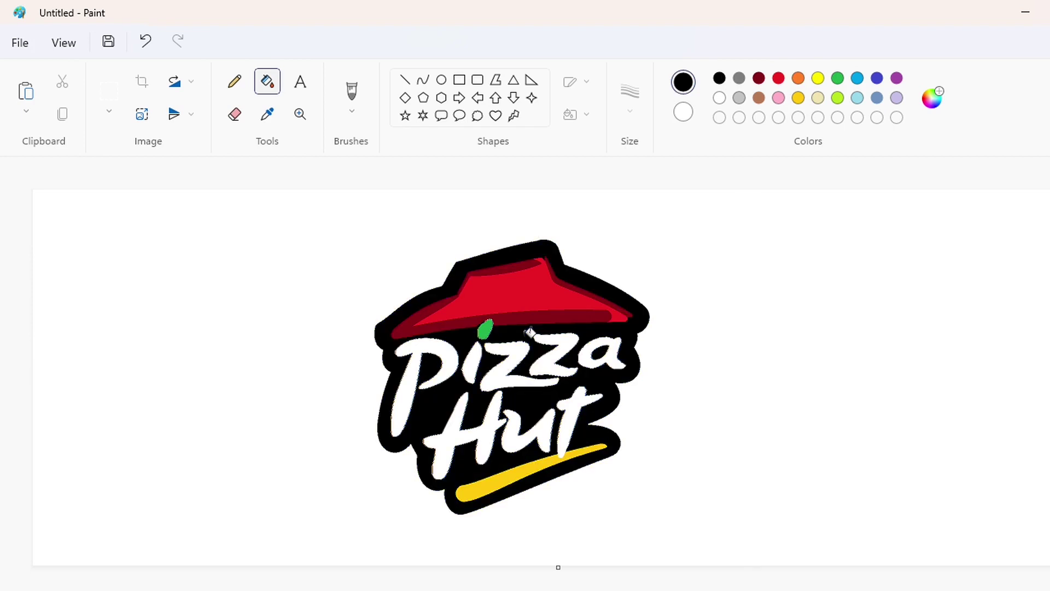